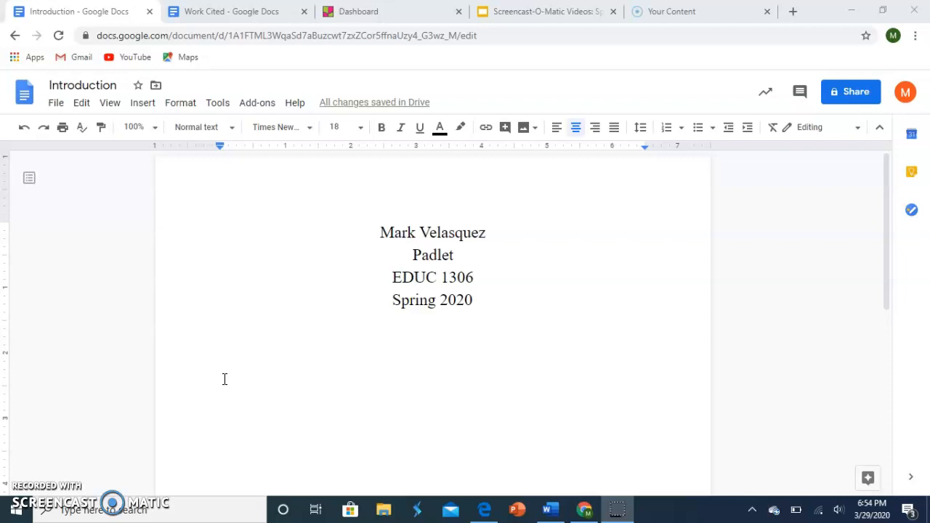
Step: Switch from the introduction document to the Padlet dashboard
click(235, 353)
click(356, 12)
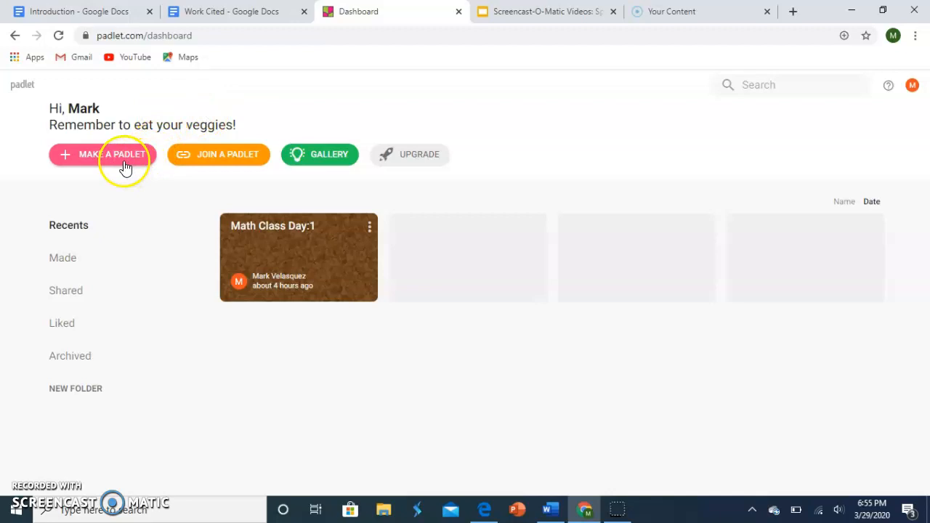
Step: View the prompt for joining a padlet by URL and the gallery of example padlets, and return to the dashboard
click(236, 169)
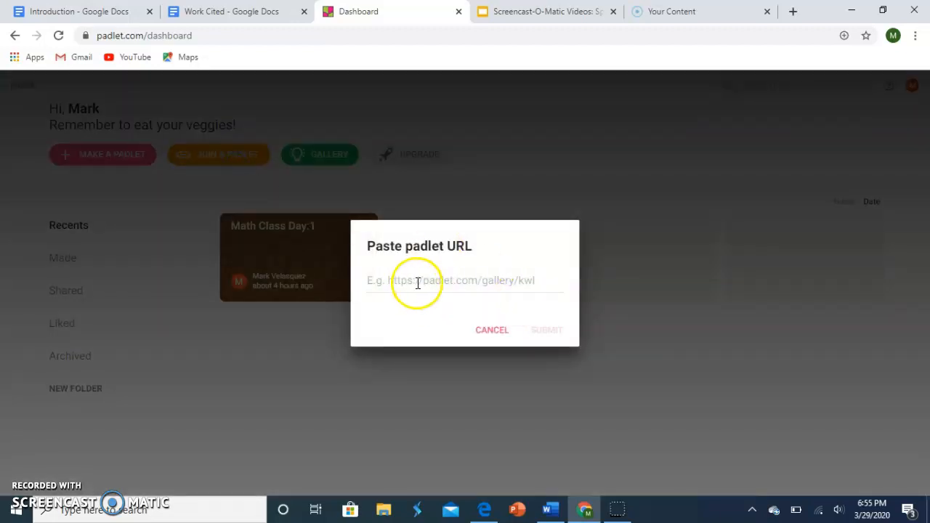
click(494, 331)
click(313, 153)
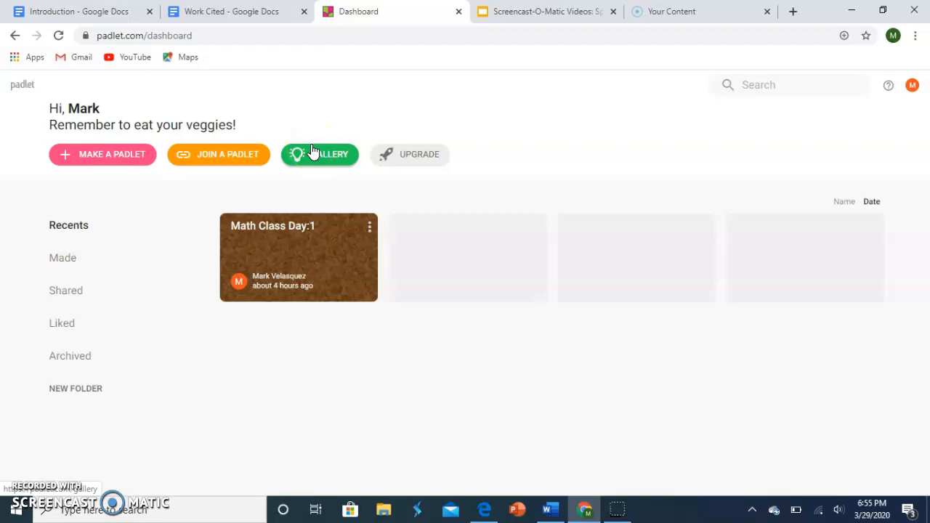
click(312, 155)
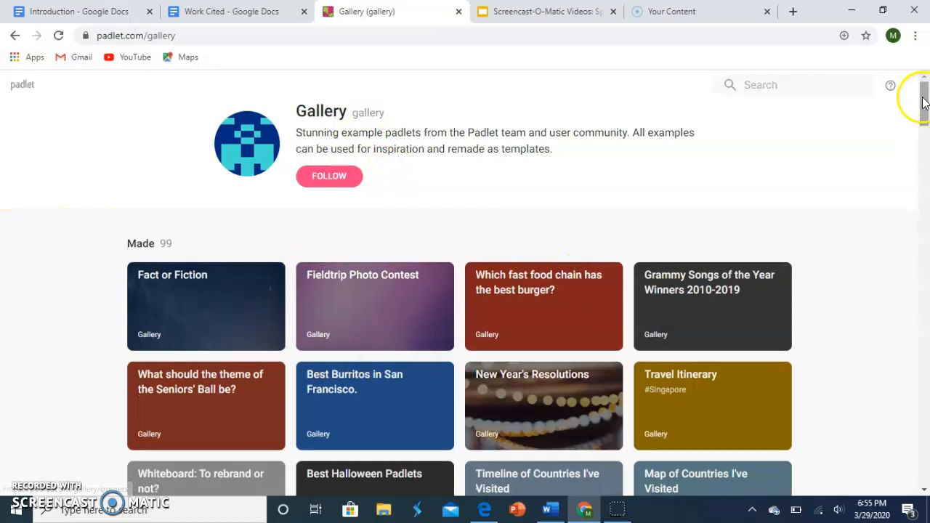
drag(924, 105, 923, 85)
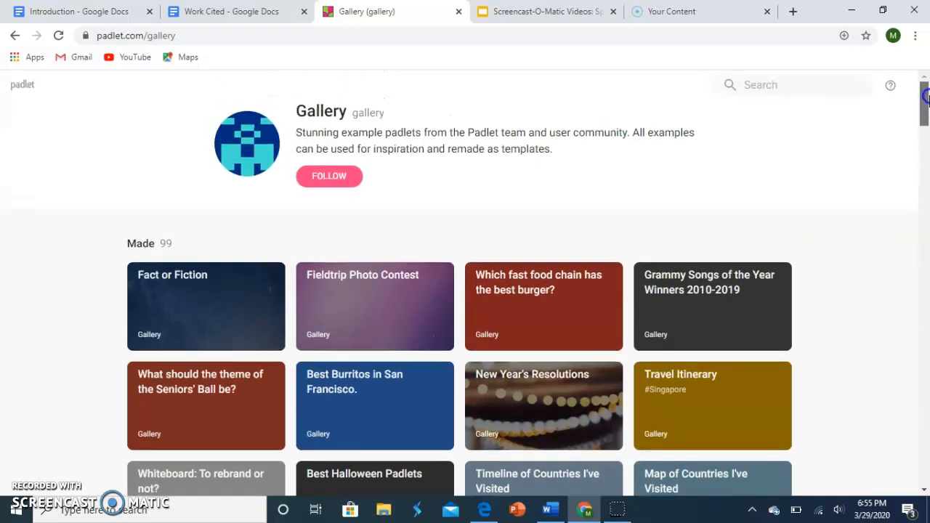
click(23, 90)
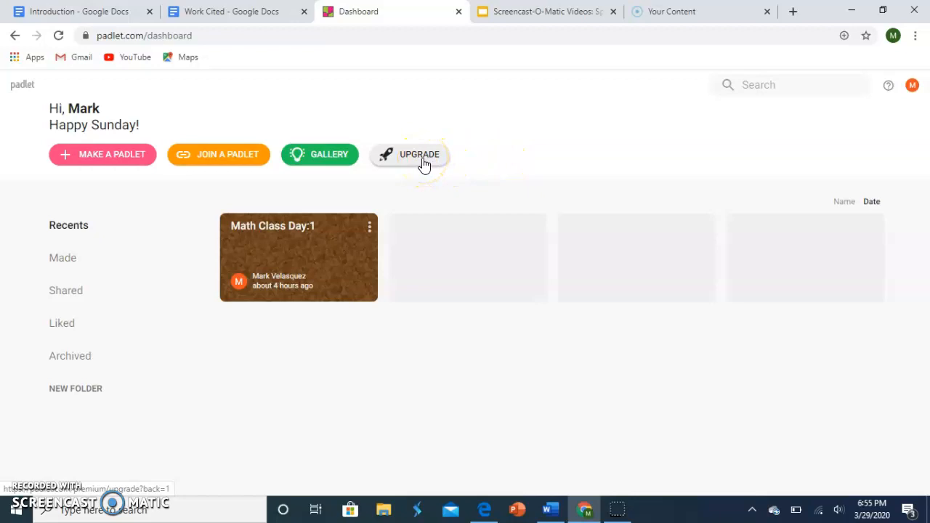
Step: Make a new padlet from the blank Canvas layout
click(120, 155)
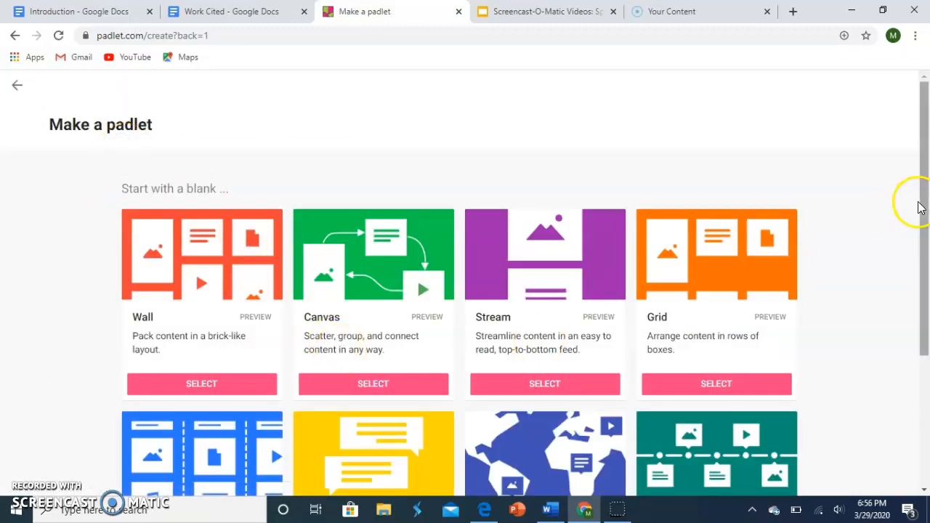
drag(927, 180, 925, 231)
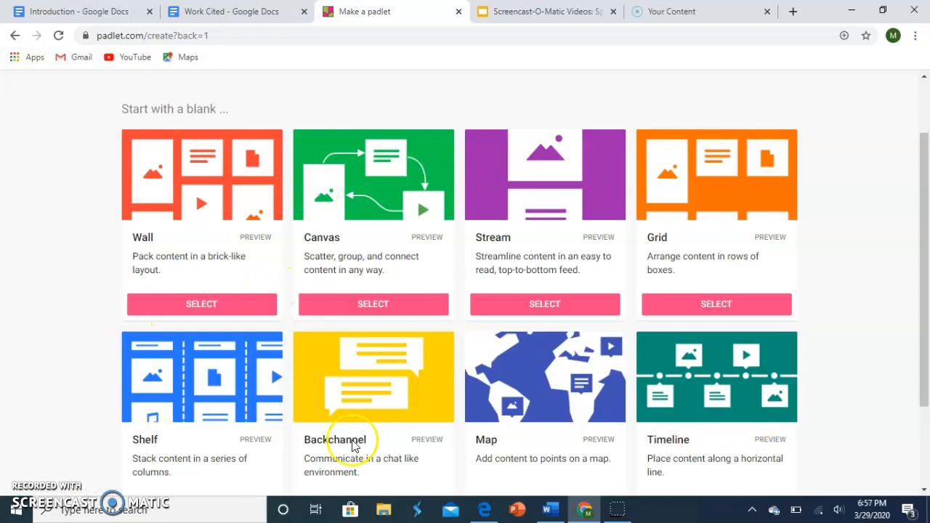
click(349, 309)
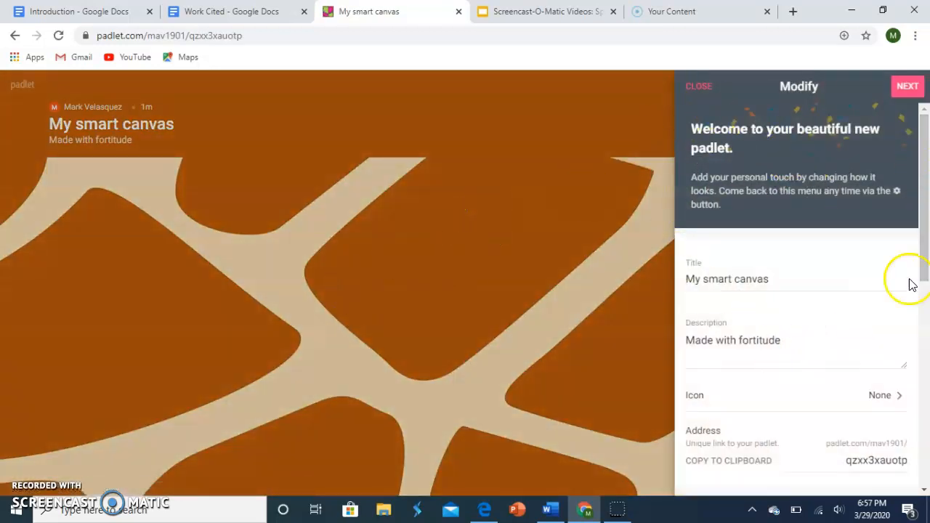
Step: Change the new padlet's title to "Demo Padlet"
drag(924, 193, 925, 138)
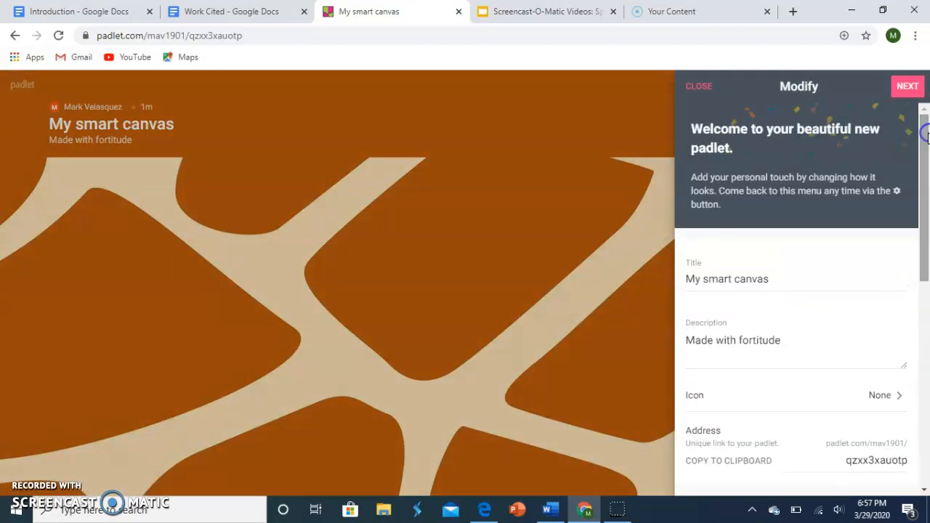
triple_click(777, 281)
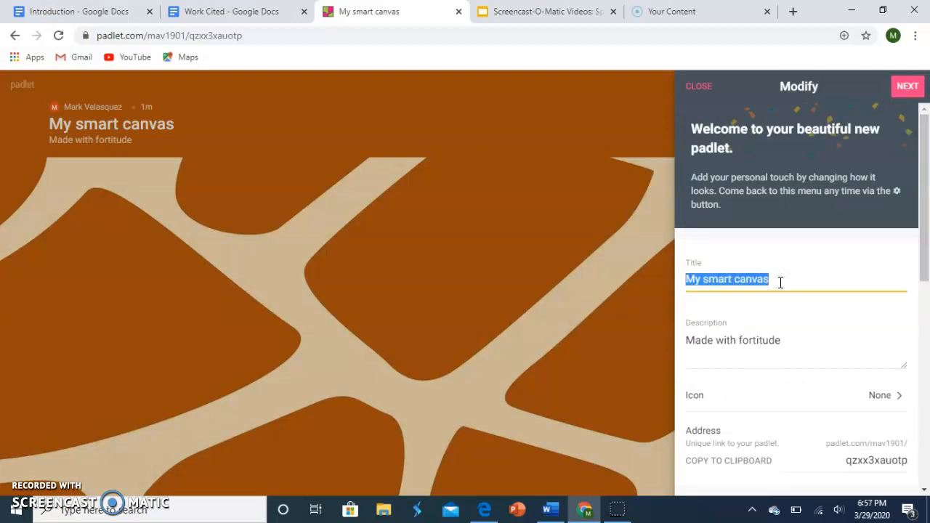
text(Demo)
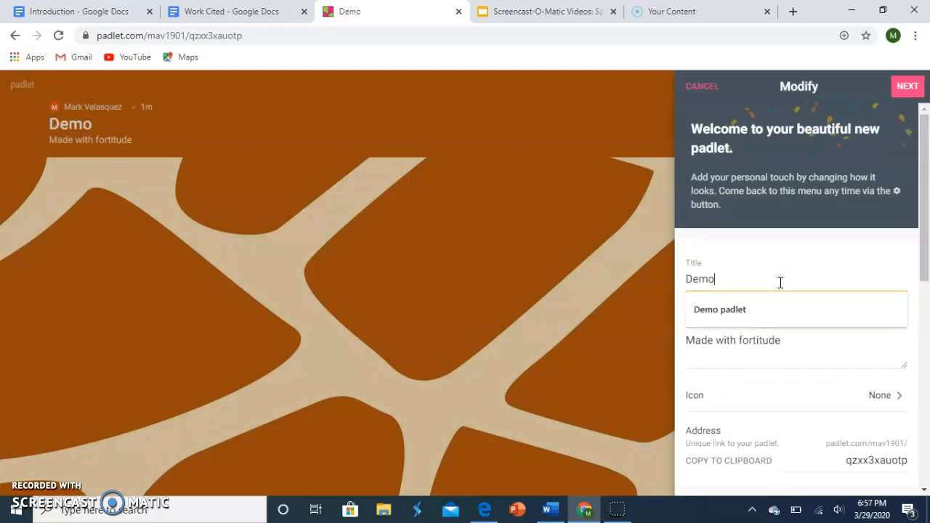
text( Padlet)
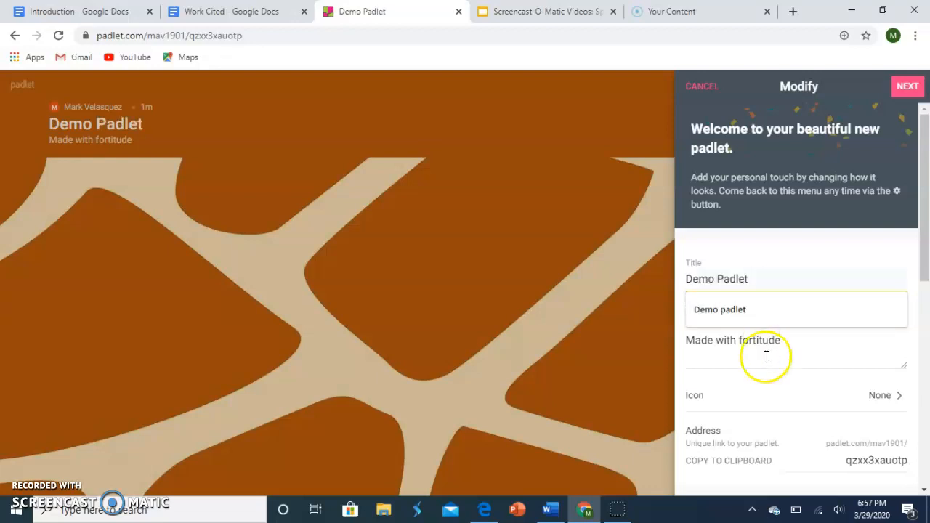
Step: Replace the padlet's description with "My amazing padlet skills"
click(805, 354)
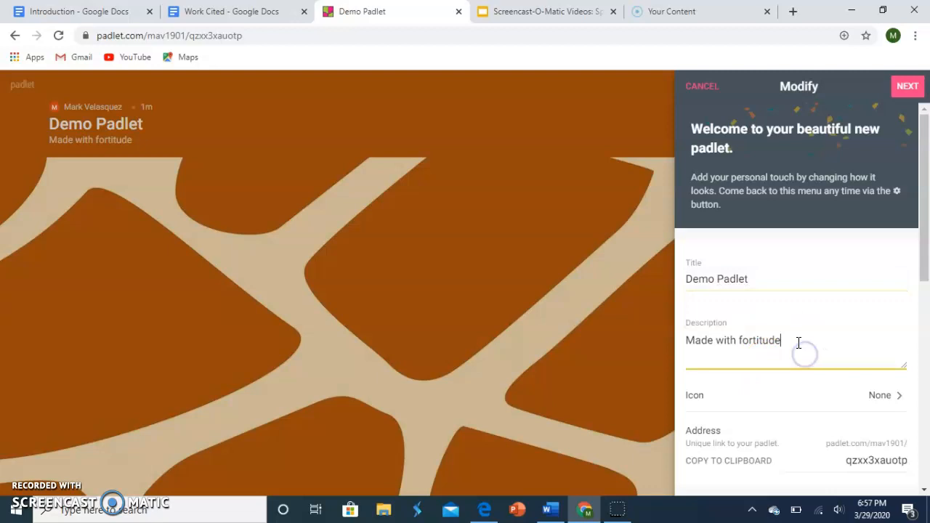
triple_click(798, 344)
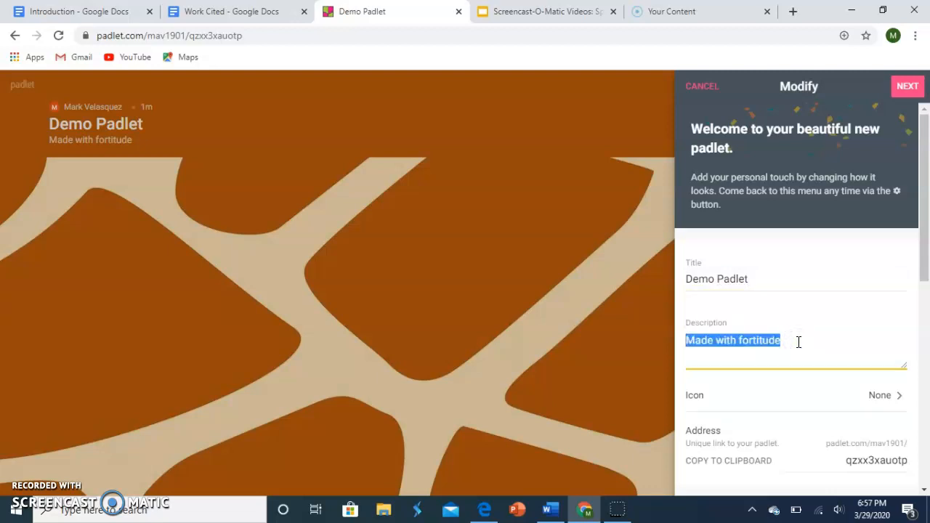
text(M)
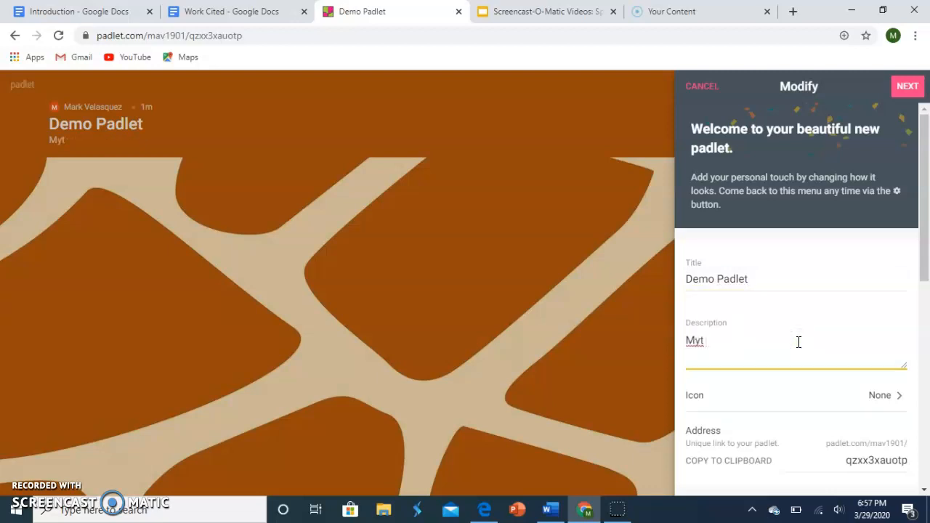
text(y amazing padlet skills)
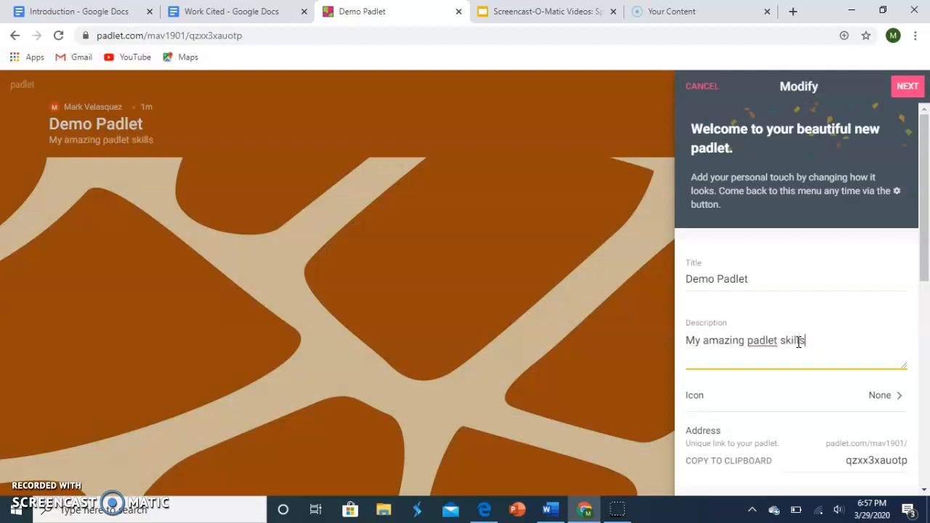
Step: Set the padlet's icon to the smiling emoji with a halo and return to the Modify settings
click(895, 396)
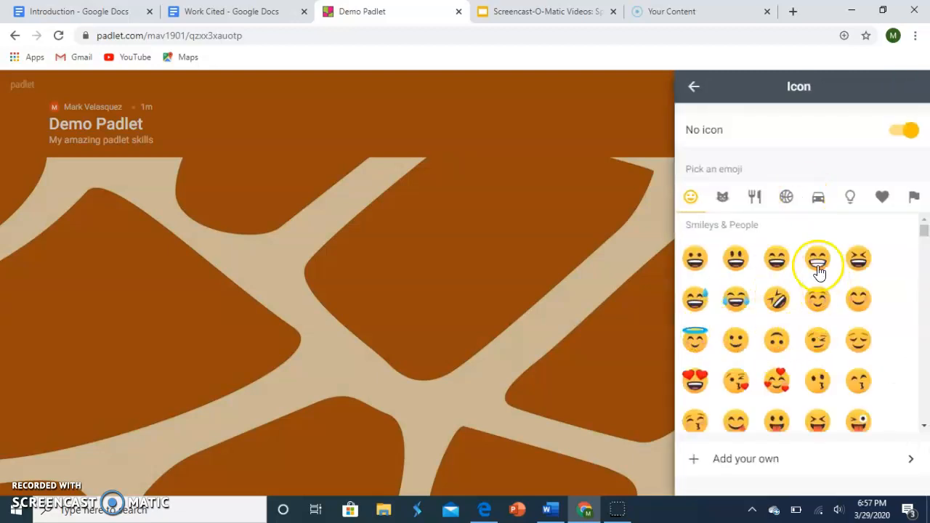
click(696, 342)
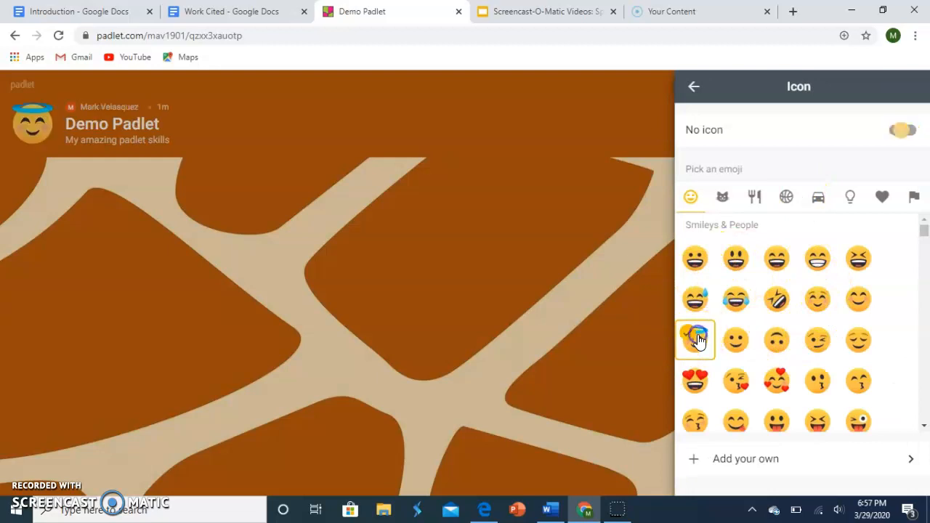
click(694, 87)
Step: Replace the ending of the padlet's unique address with the owner's first name followed by "iscool"
drag(923, 268, 926, 332)
click(843, 277)
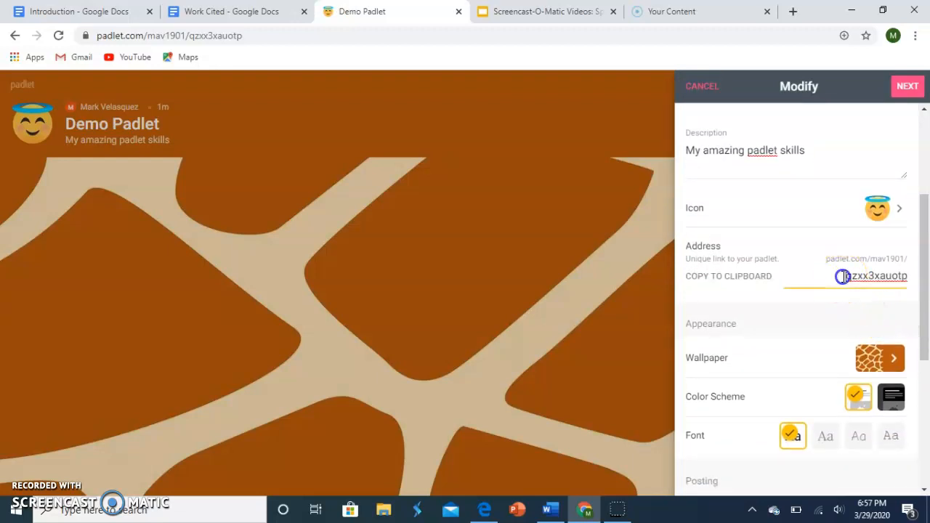
double_click(861, 277)
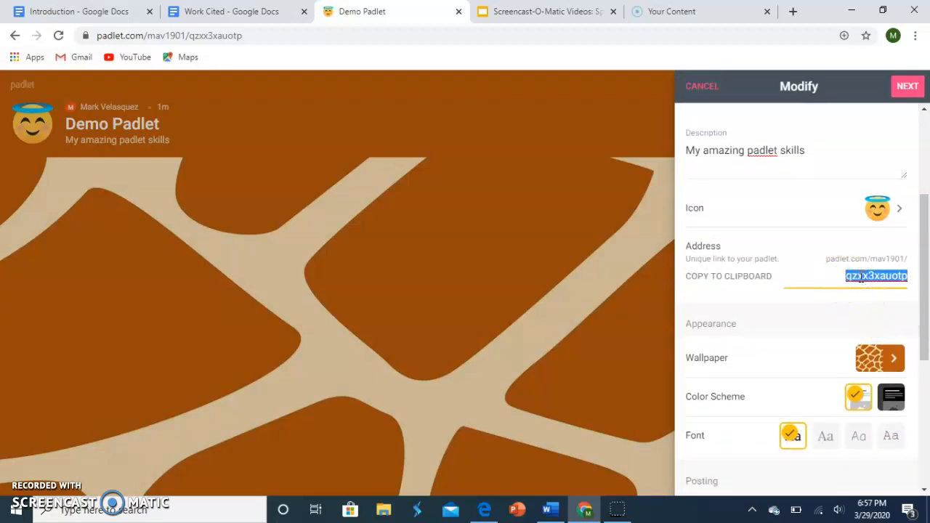
key(BackSpace)
text(ma)
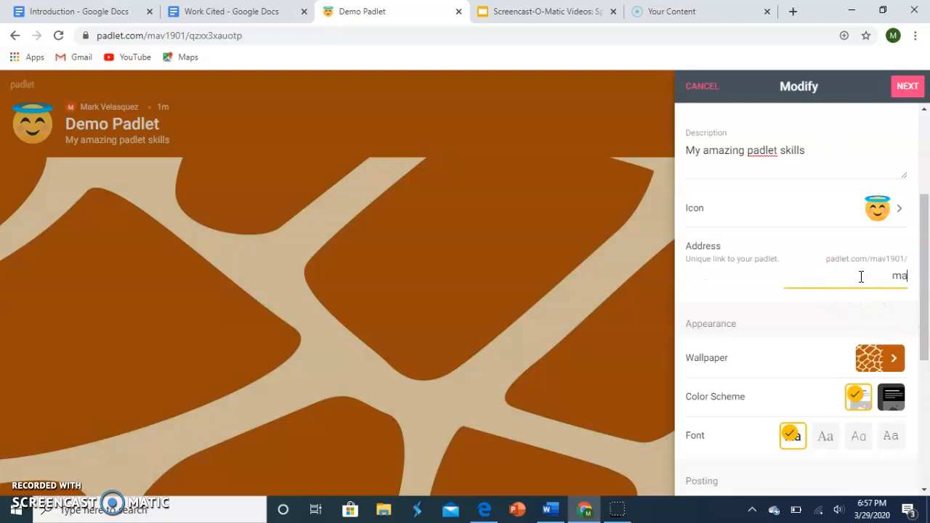
text(rkiscool)
Step: View the wallpaper categories available for the padlet and return to the settings without choosing one
drag(924, 260, 927, 305)
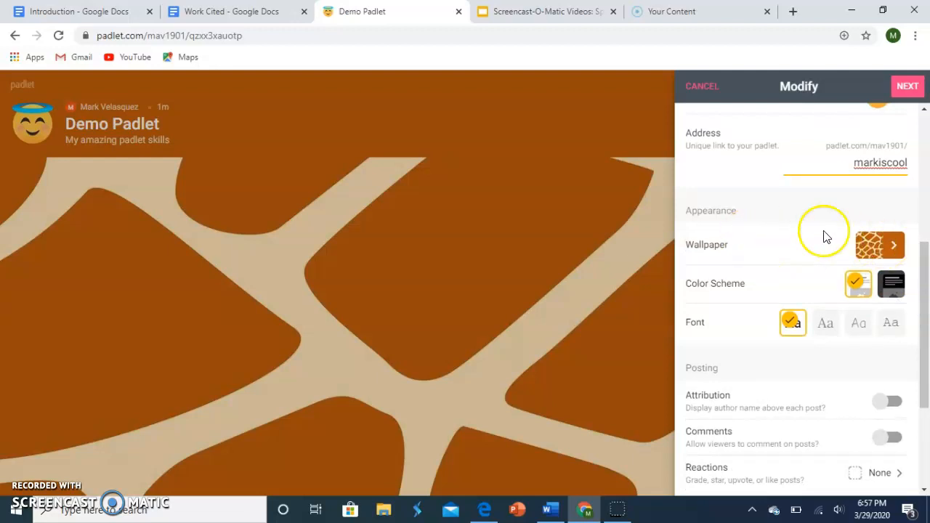
click(896, 247)
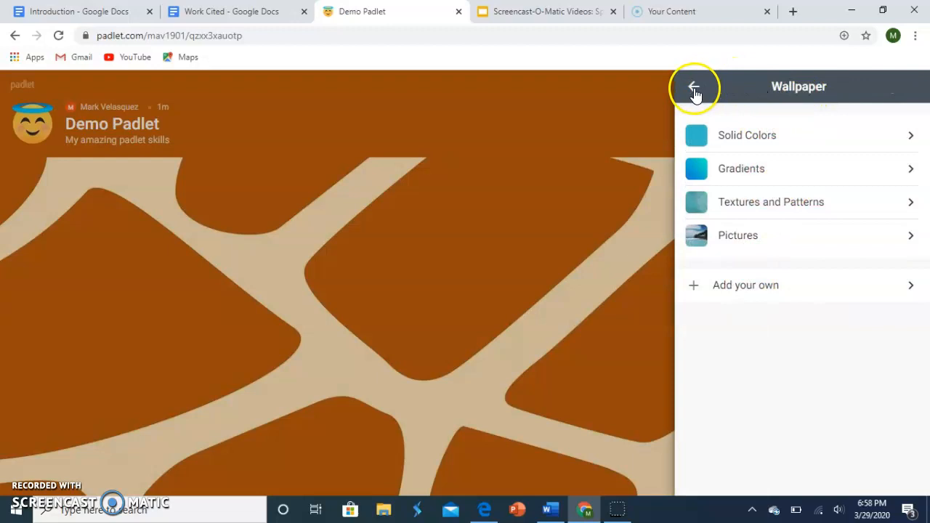
click(694, 89)
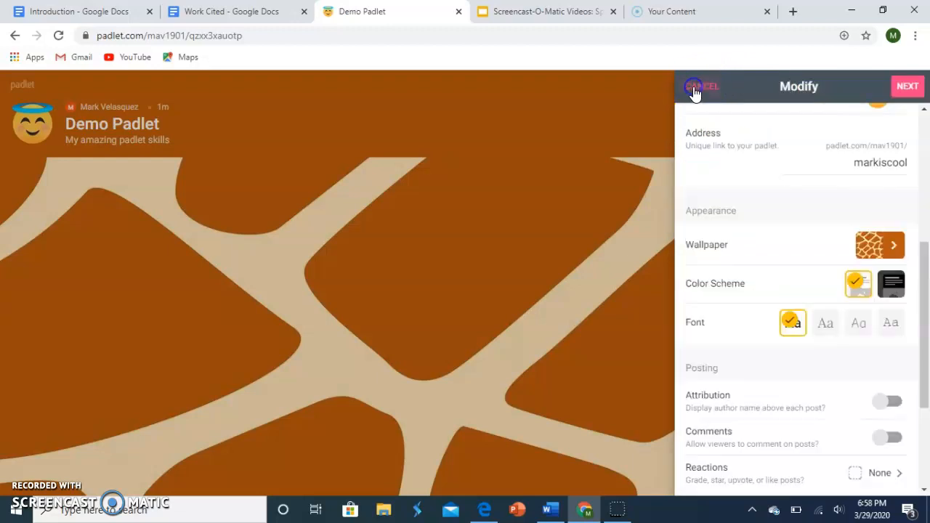
Step: Try the dark color scheme and the three alternative fonts, and restore the light scheme and the first font
click(894, 285)
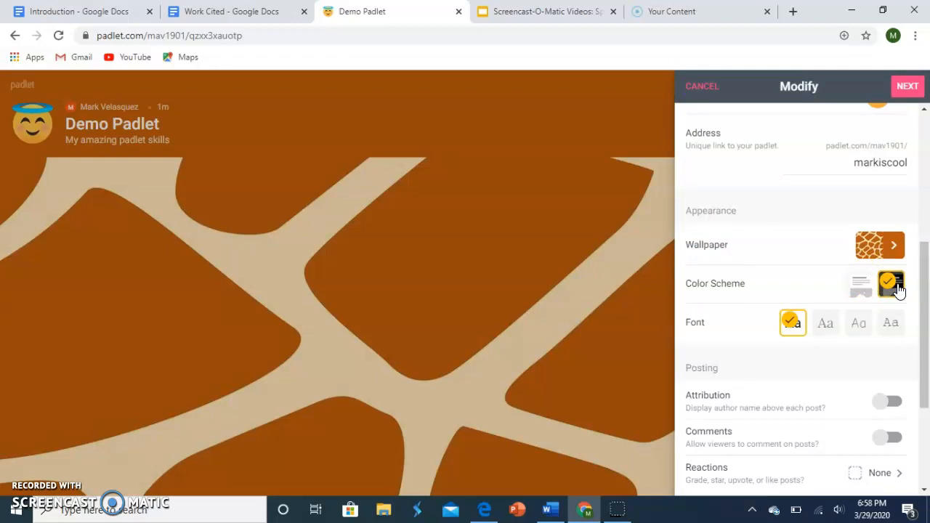
click(859, 287)
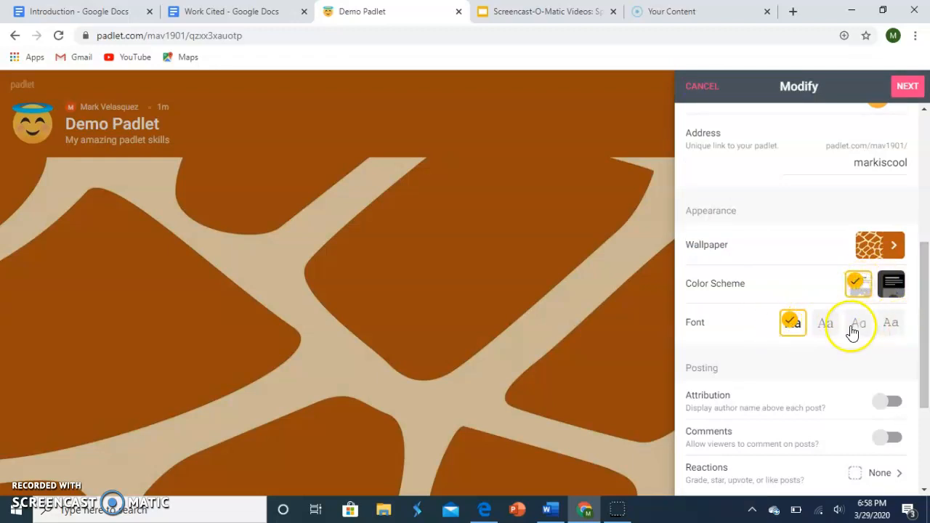
click(823, 322)
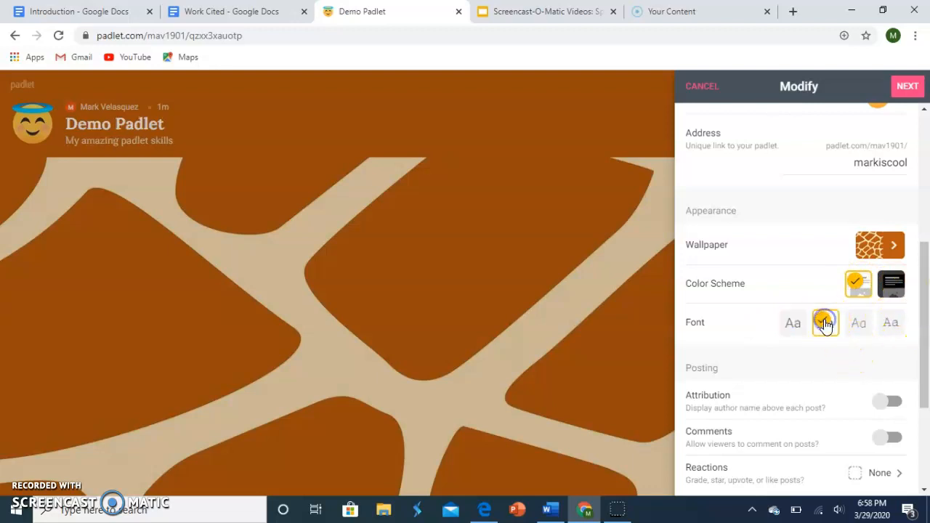
click(858, 323)
click(888, 324)
click(821, 329)
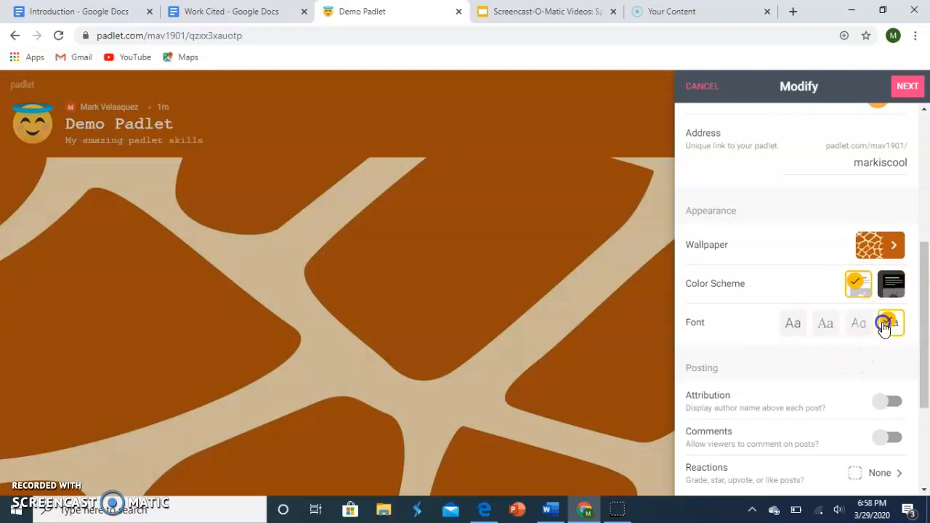
click(789, 325)
Step: Enable Attribution and Comments in the padlet's posting settings
drag(920, 287, 927, 367)
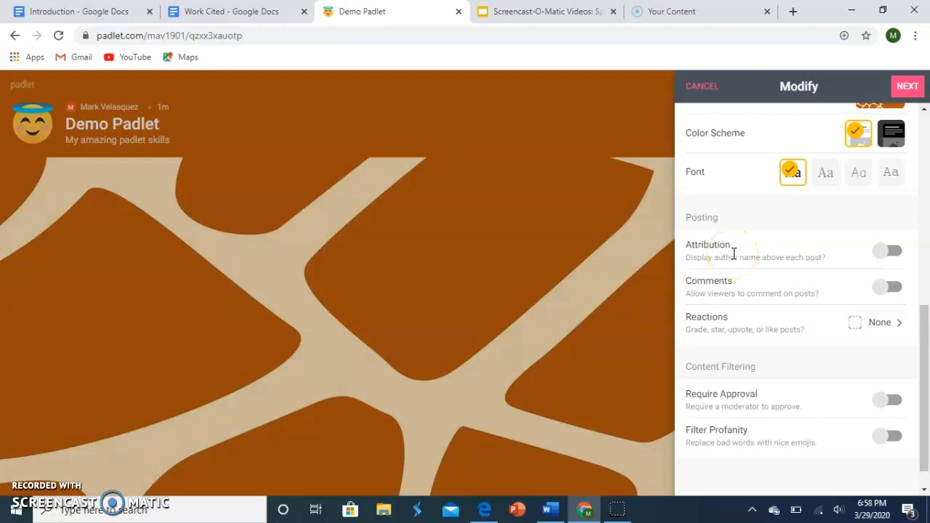
click(881, 251)
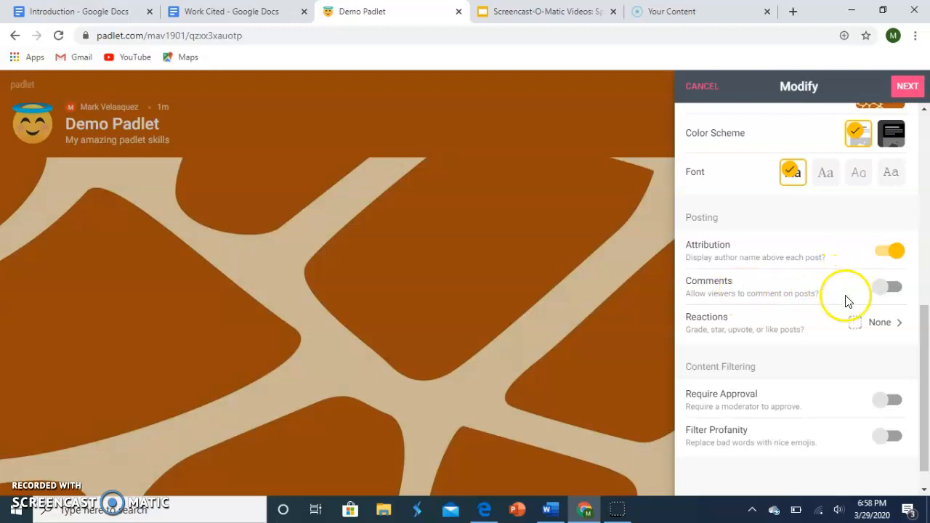
click(887, 288)
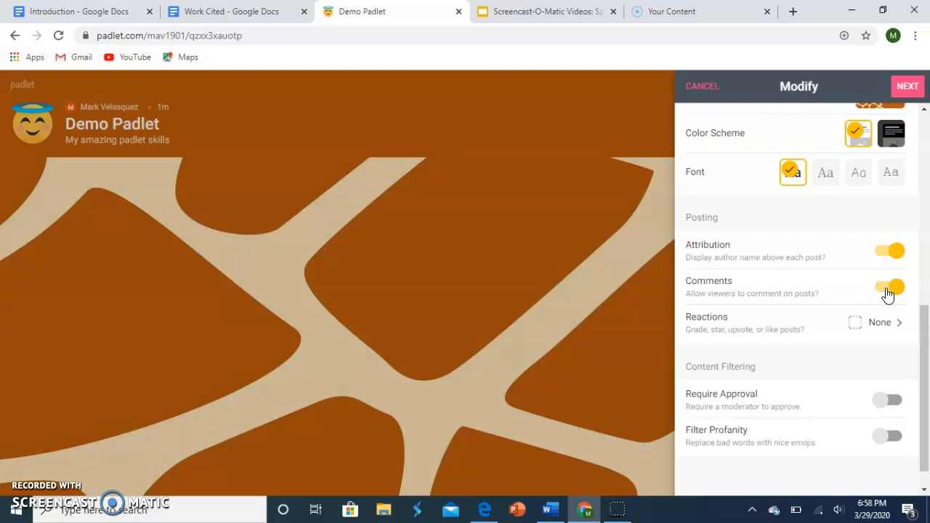
Step: Set the post reactions to Like and enable Filter Profanity
click(884, 324)
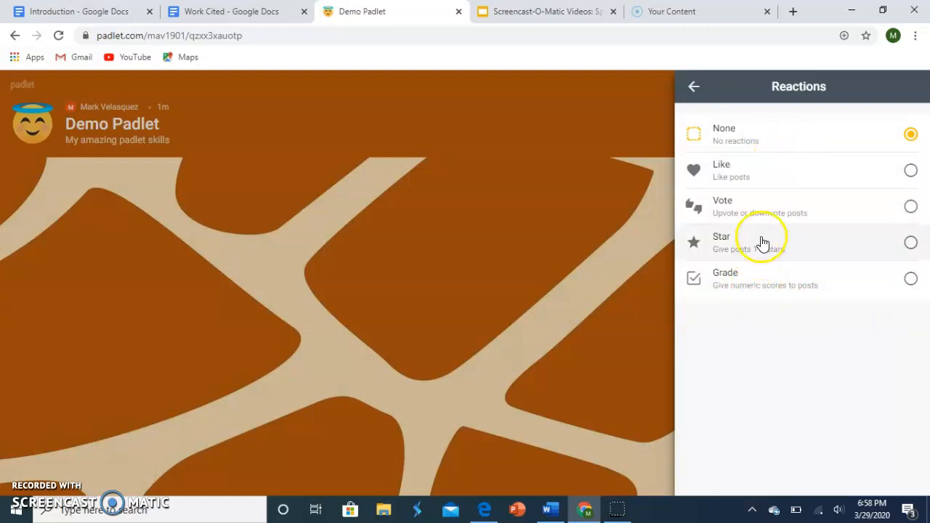
click(858, 168)
click(694, 87)
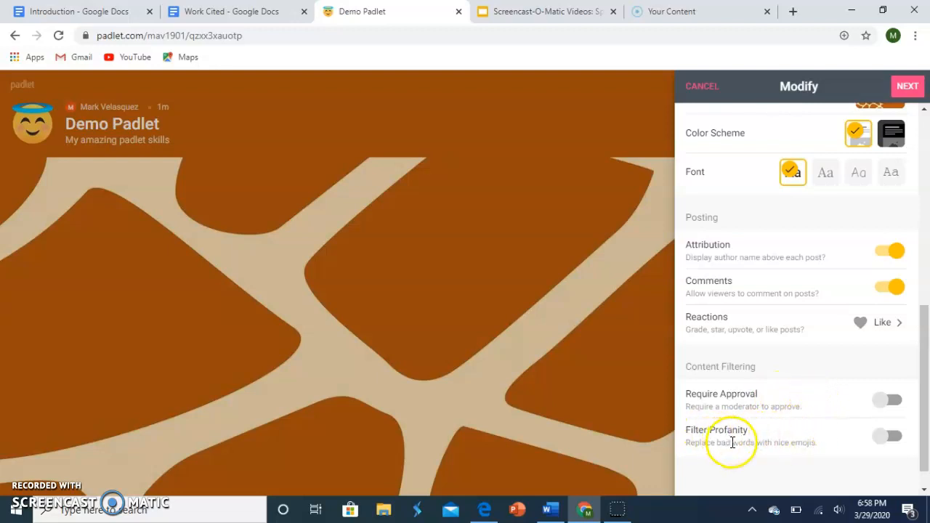
click(887, 436)
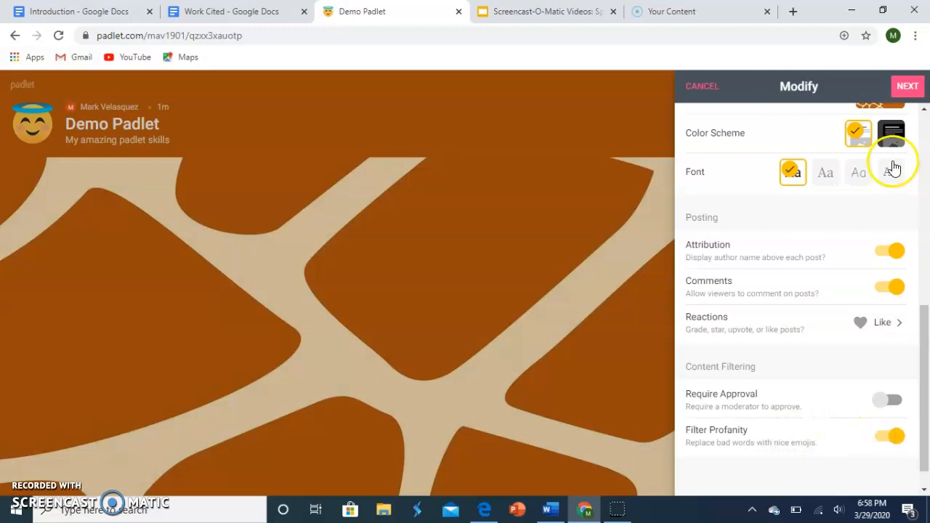
Step: Finish the padlet setup and add a post titled "Hi!!!!" with the body text "Hello"
click(917, 88)
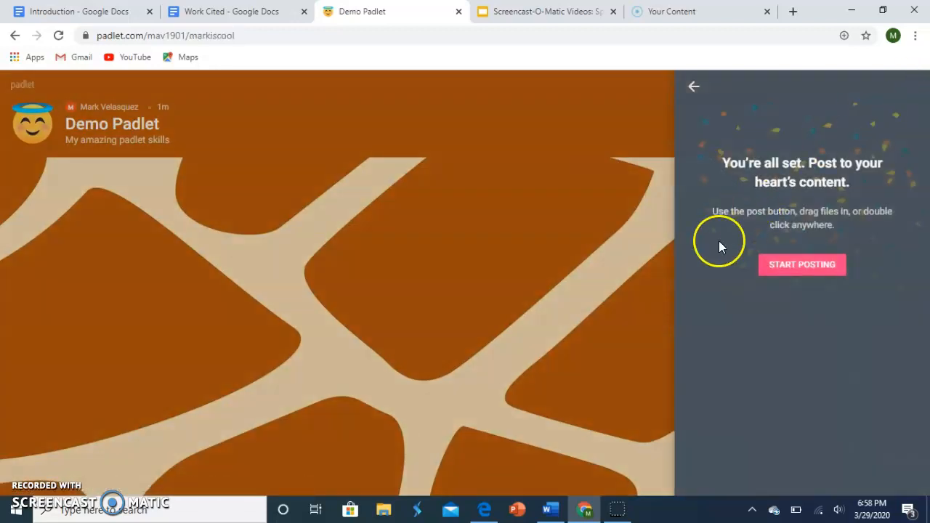
click(814, 265)
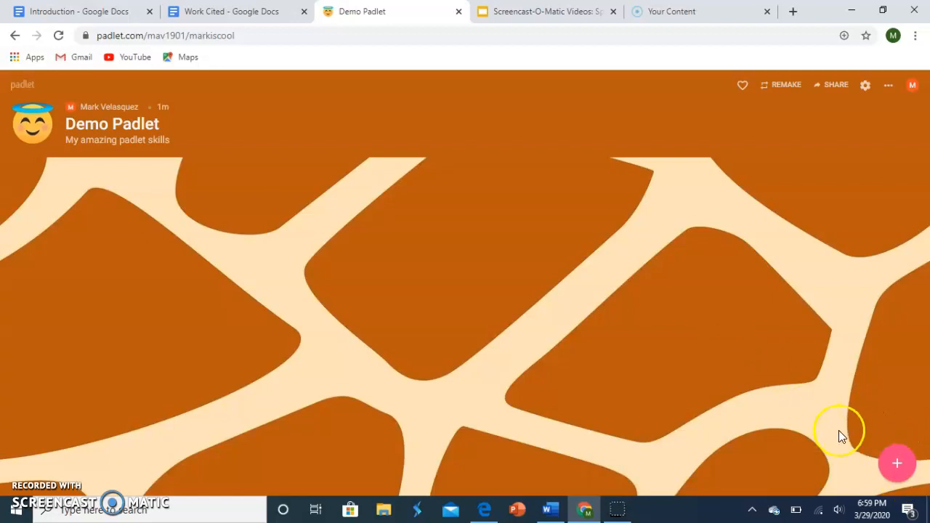
click(895, 469)
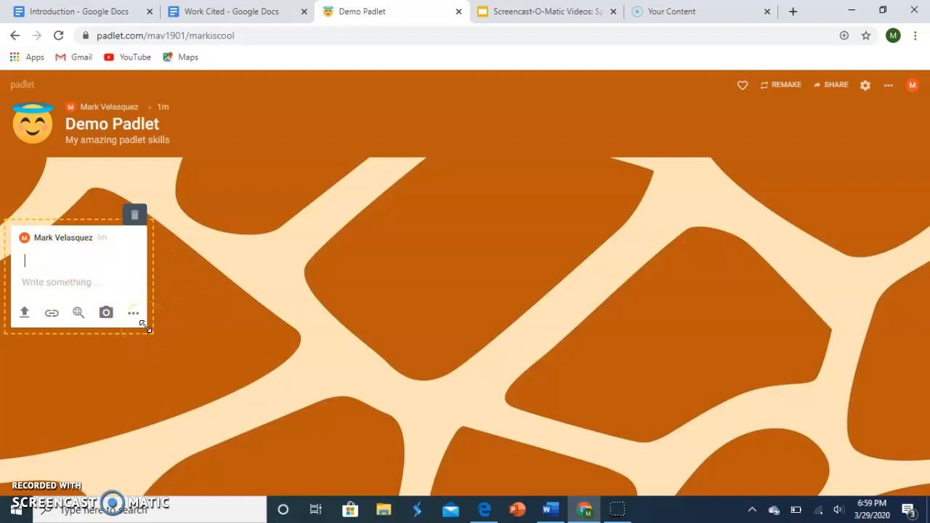
text(hi)
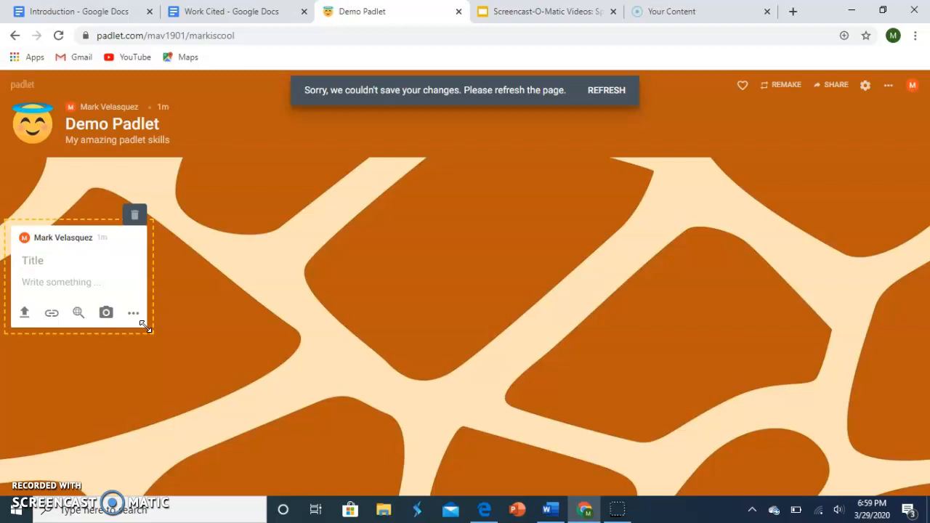
text(i)
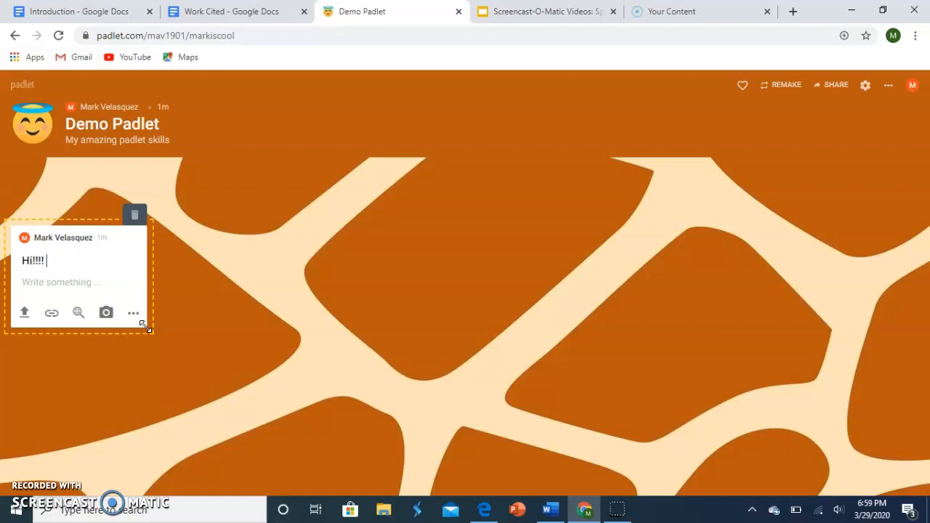
click(98, 285)
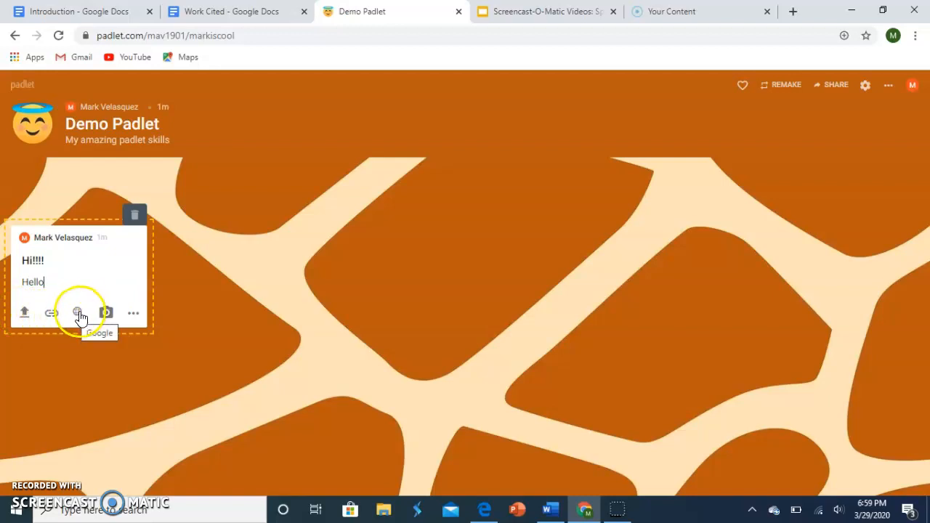
Step: Attach a black freehand drawing of "2 X 3 = 6" to the "Hi!!!!" post and finish the post
click(133, 313)
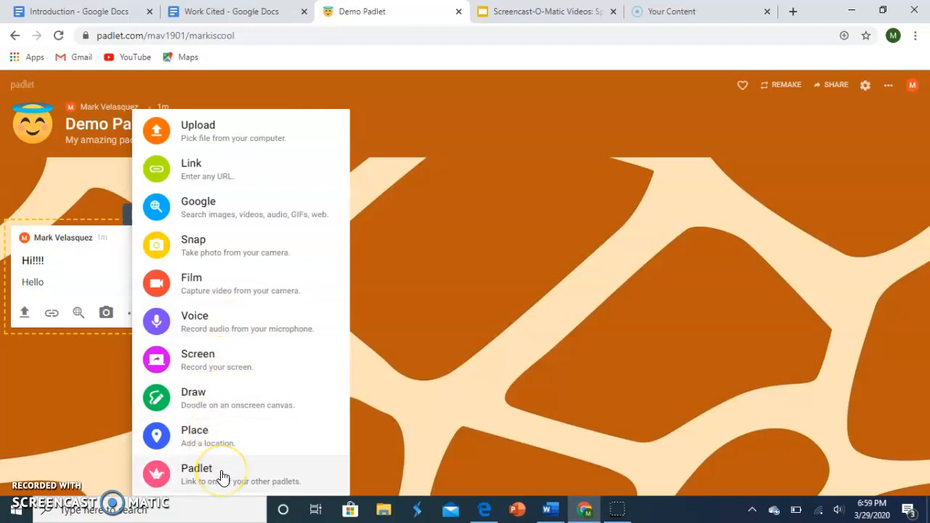
click(213, 403)
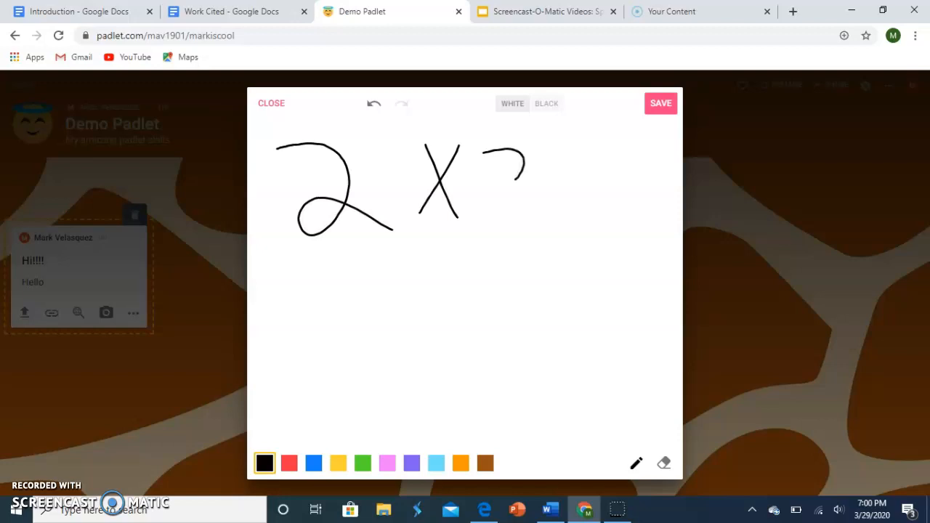
drag(651, 147, 622, 232)
click(661, 104)
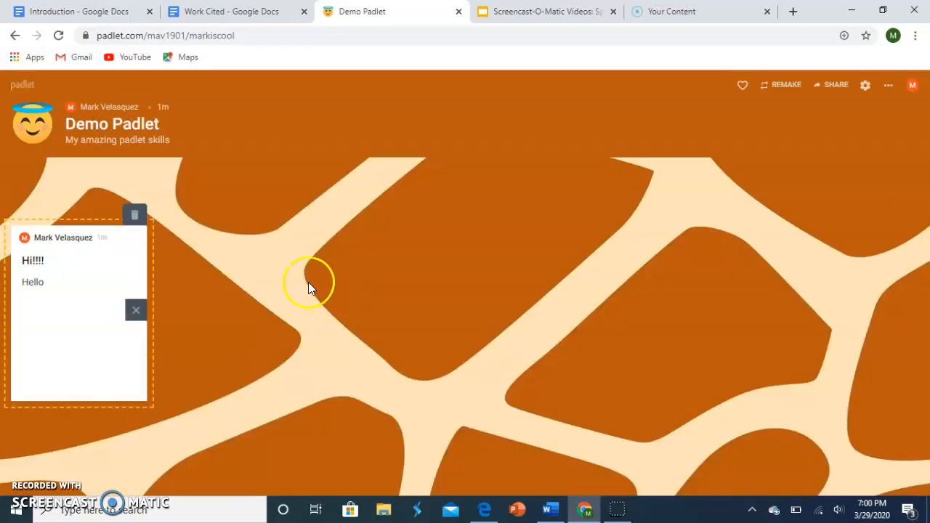
click(213, 310)
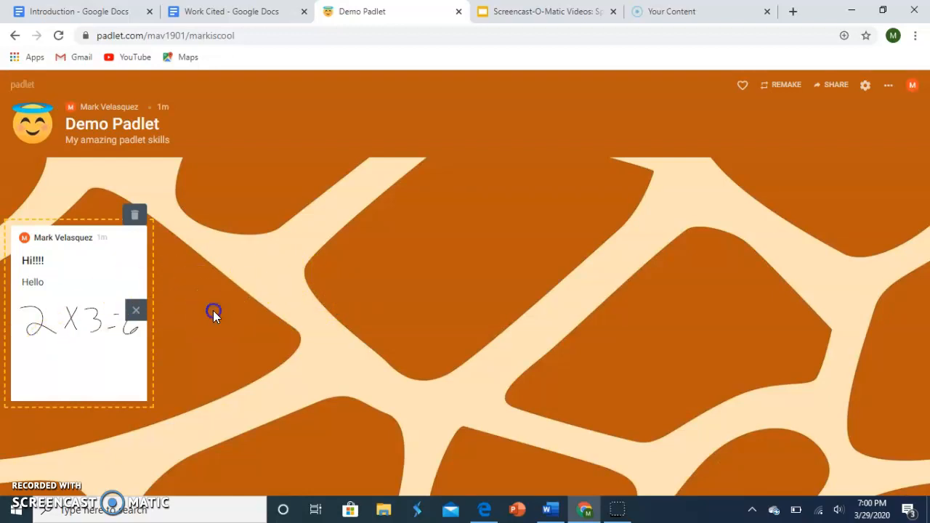
Step: Add a second post in the middle of the canvas with the first image from a Google search for "times table"
double_click(319, 277)
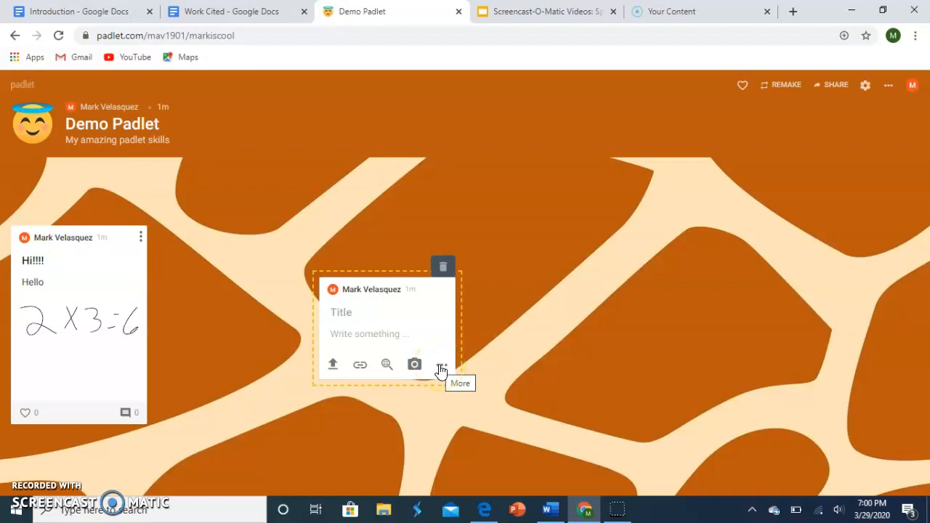
click(387, 365)
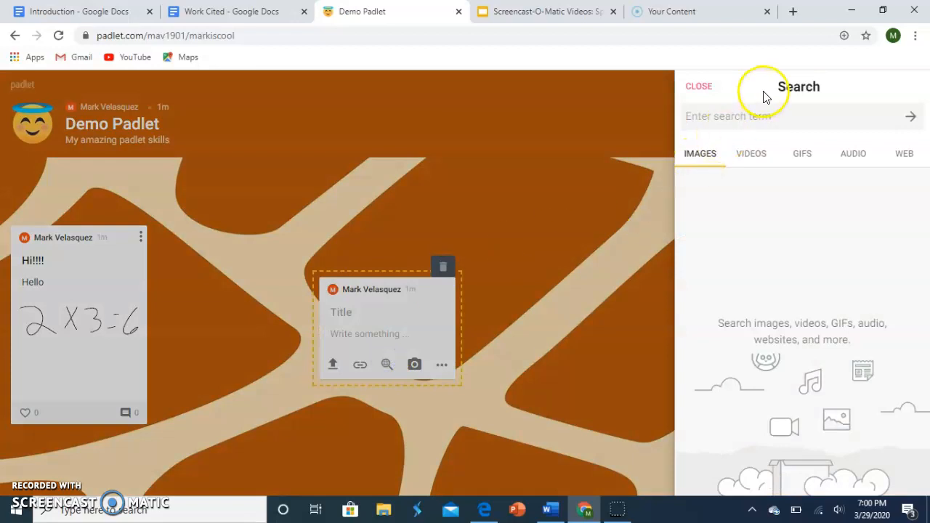
text(times table)
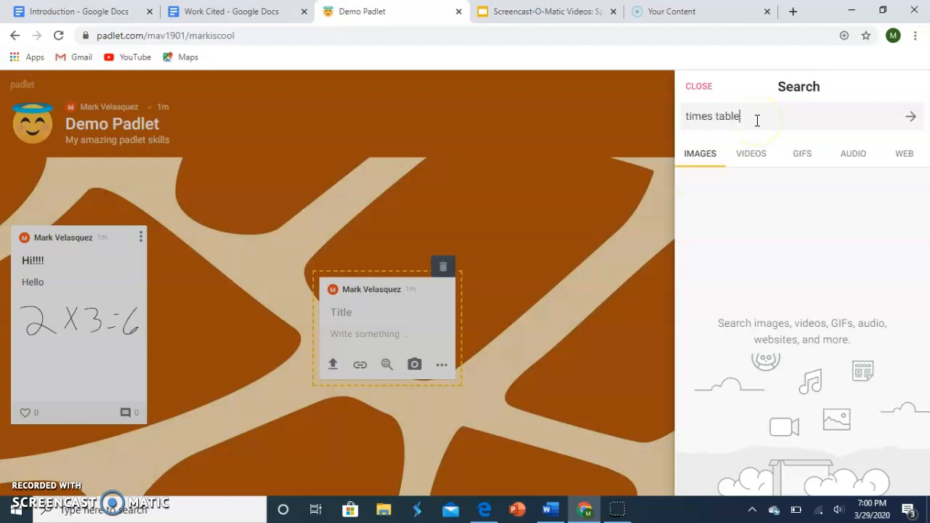
key(Return)
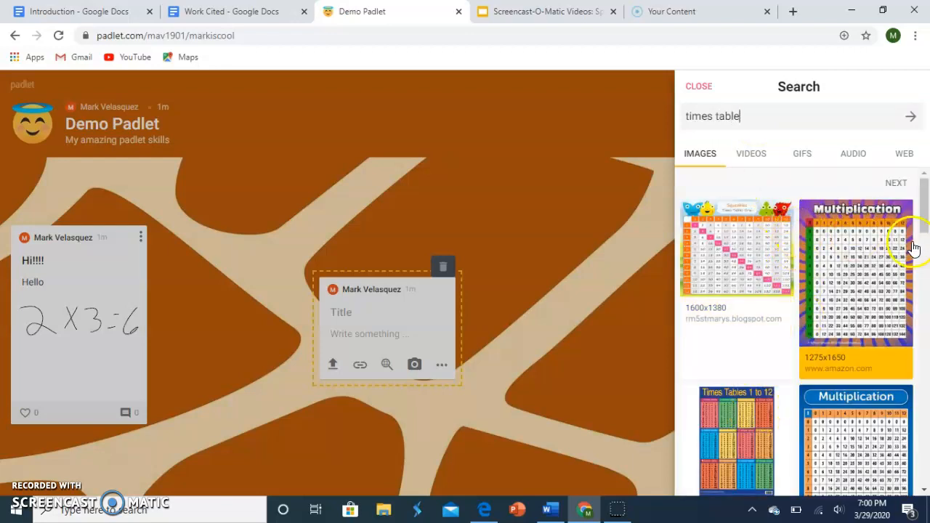
click(752, 287)
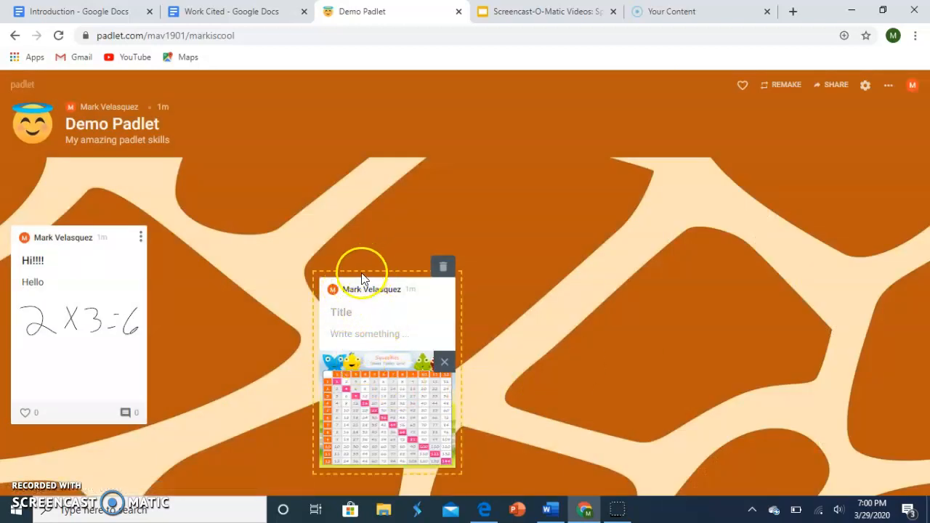
Step: Move the times table post so it overlaps the "Hi!!!!" post, and send it to the back
drag(320, 279, 89, 231)
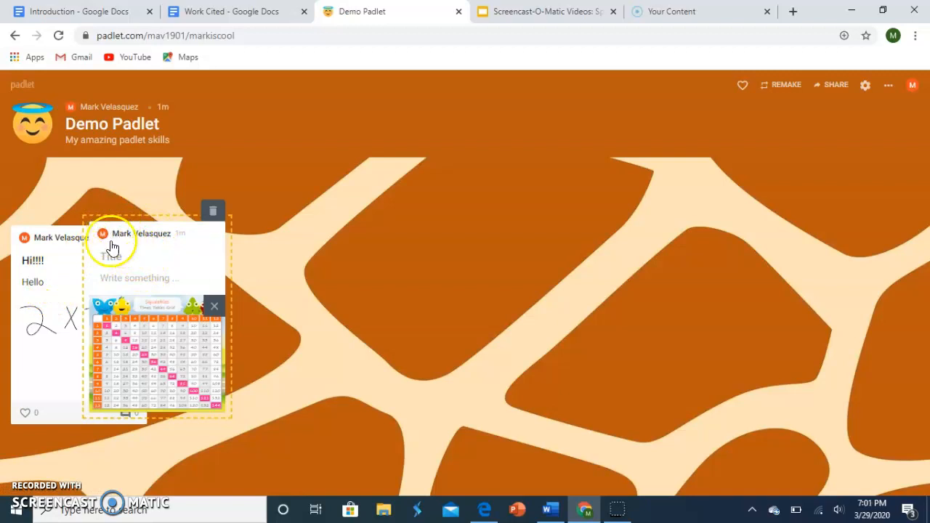
click(271, 250)
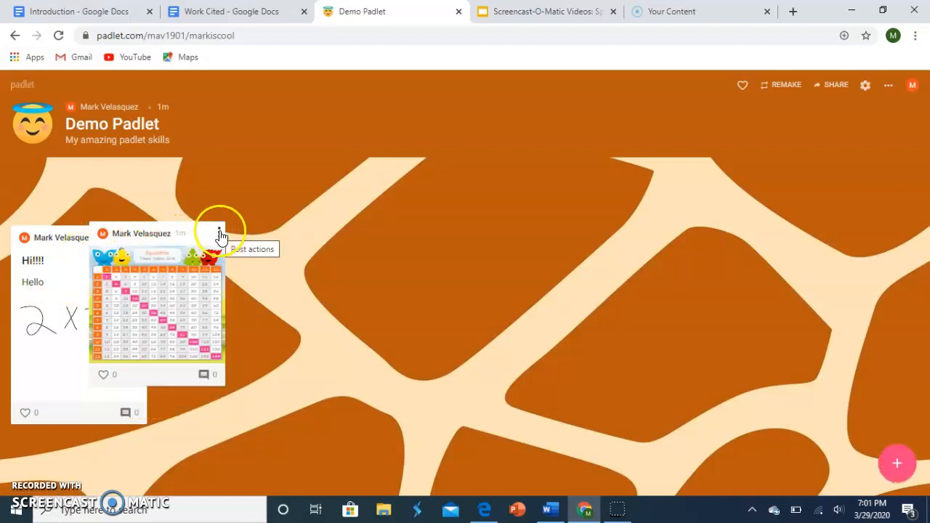
click(219, 235)
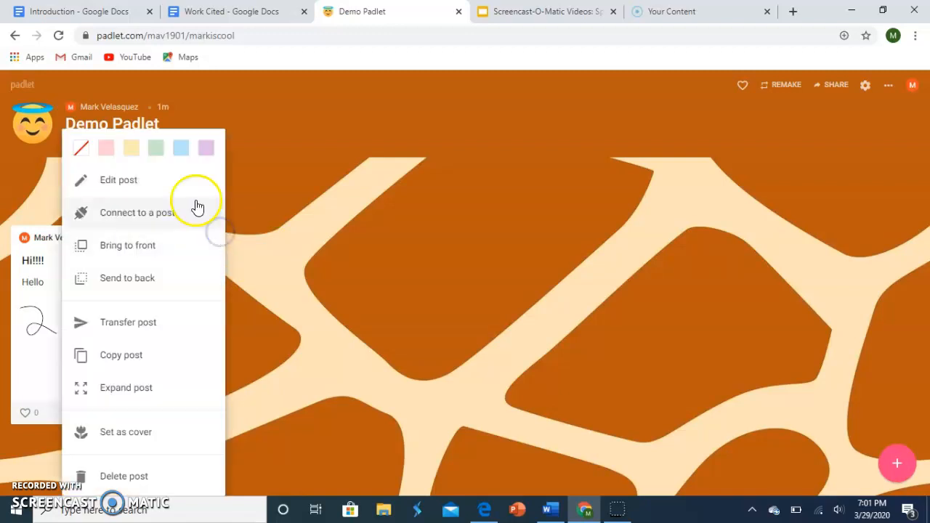
click(139, 279)
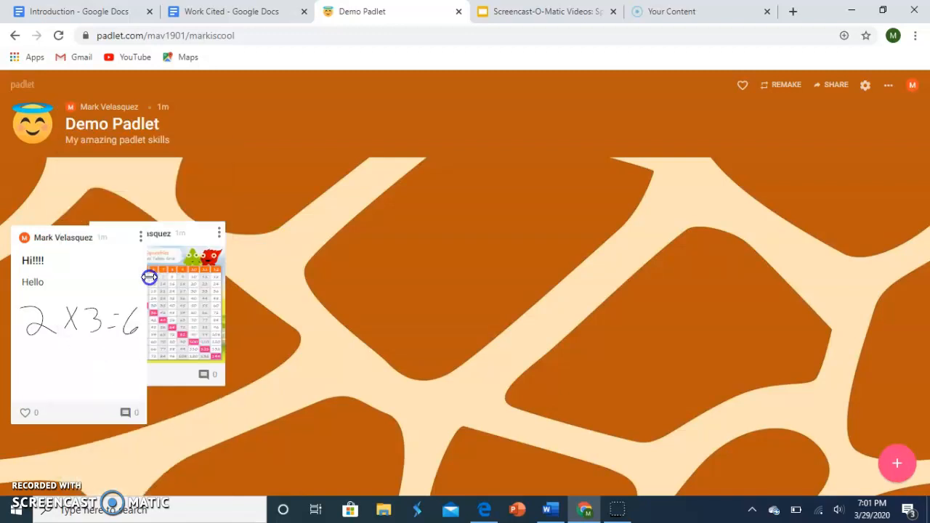
Step: Move the "Hi!!!!" post off the times table post to the upper middle of the canvas
click(140, 237)
click(380, 220)
click(70, 238)
drag(70, 238, 450, 183)
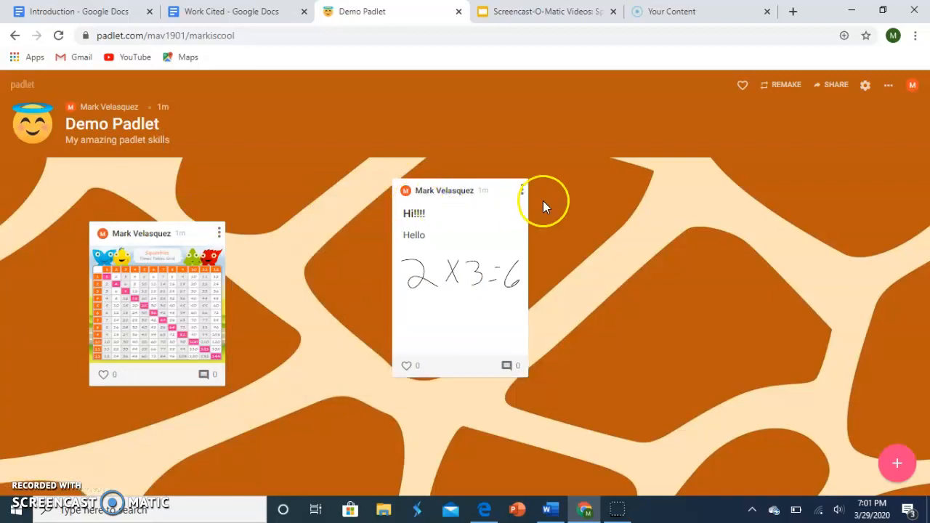
Step: View the actions for the "Hi!!!!" post, open it for editing and close it without changing its content
click(522, 192)
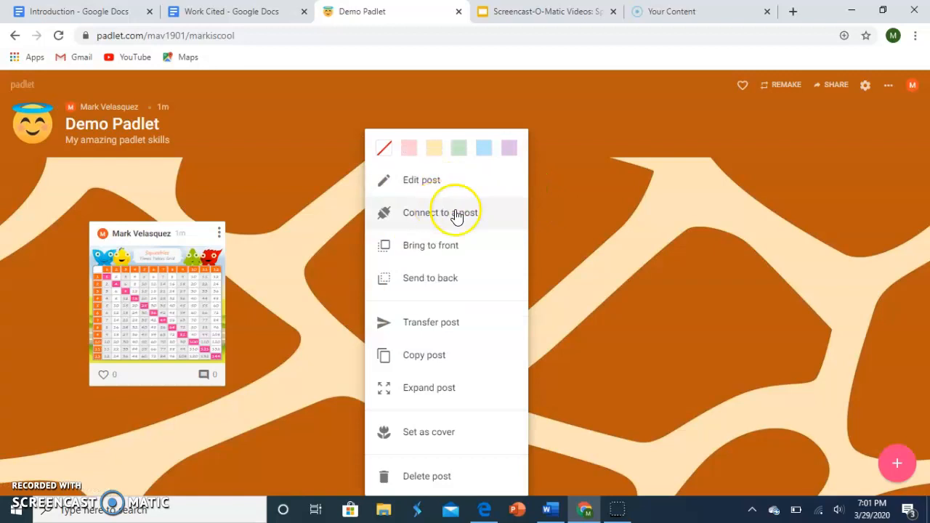
click(570, 215)
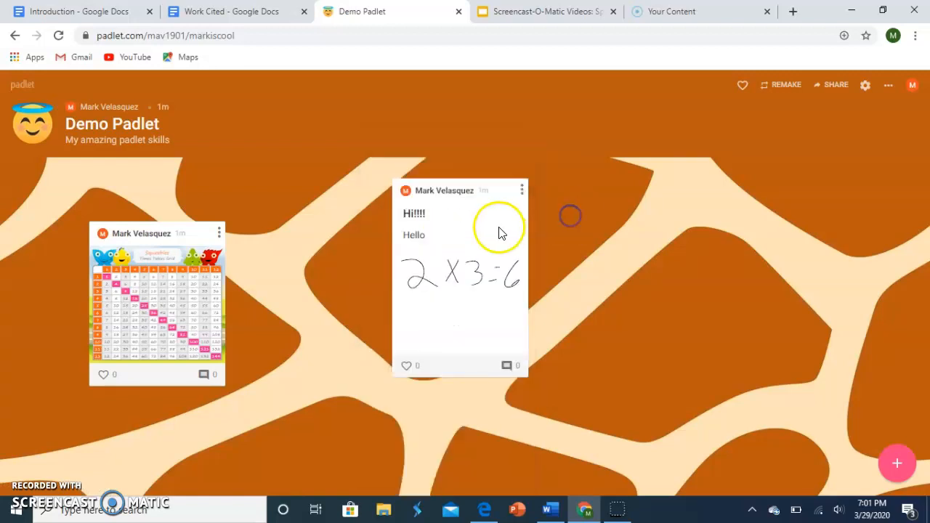
click(522, 192)
click(458, 192)
click(441, 224)
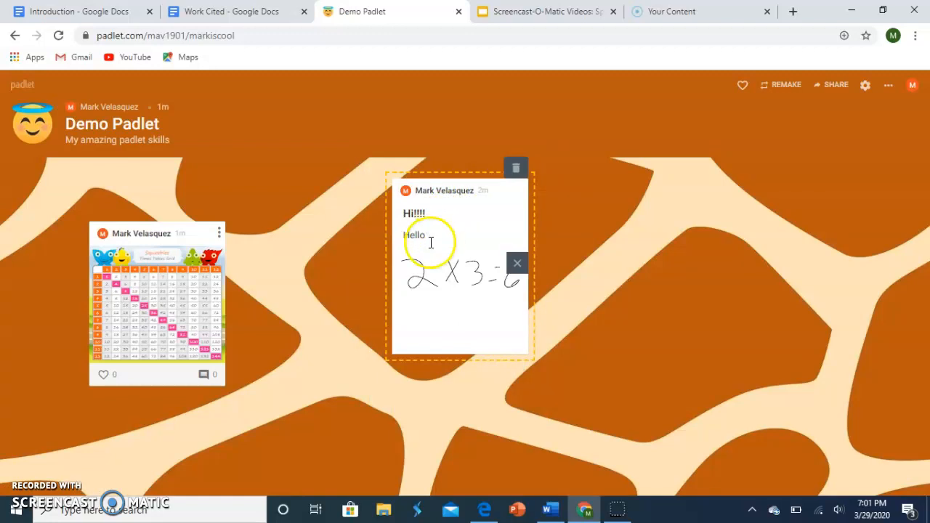
click(549, 217)
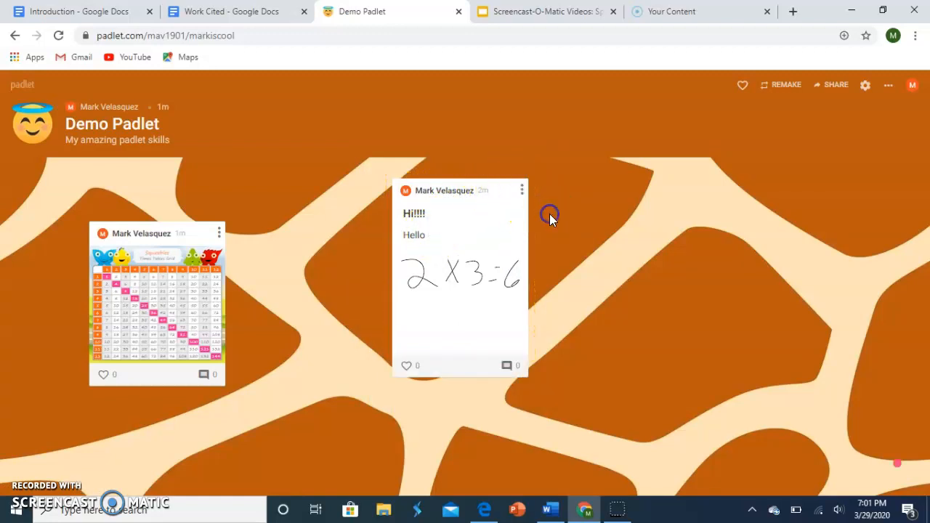
Step: Connect the "Hi!!!!" post to the times table post
click(522, 191)
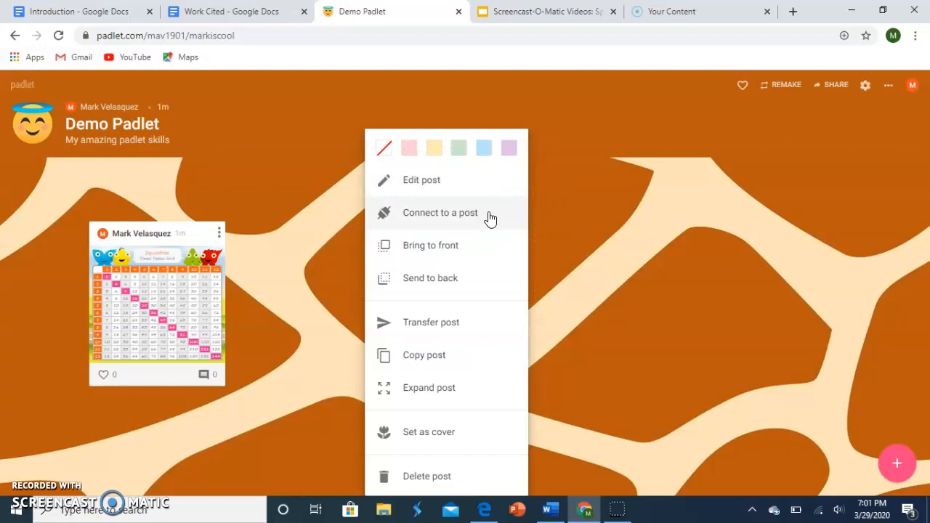
click(483, 213)
click(168, 318)
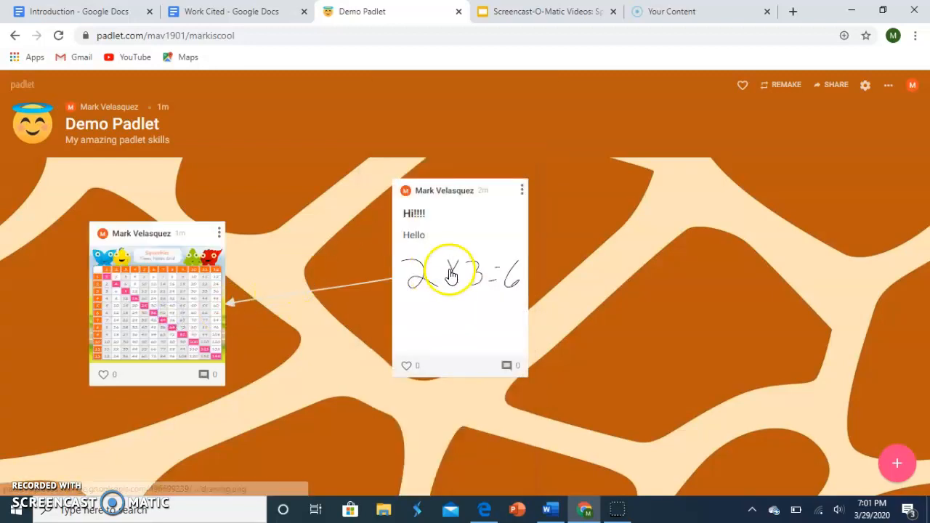
Step: Shift the "Hi!!!!" post slightly down and to the right, and remove its connector to the times table post
click(487, 184)
drag(467, 275, 509, 202)
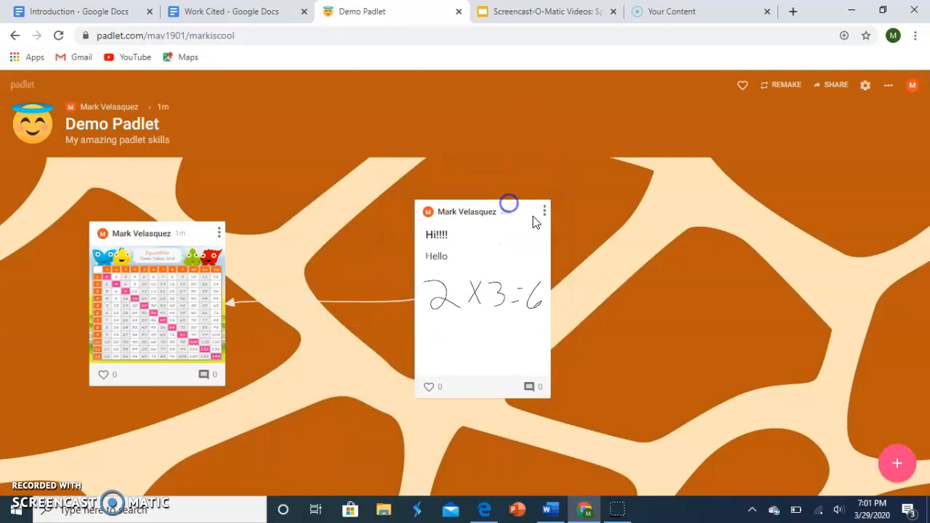
click(546, 210)
click(495, 212)
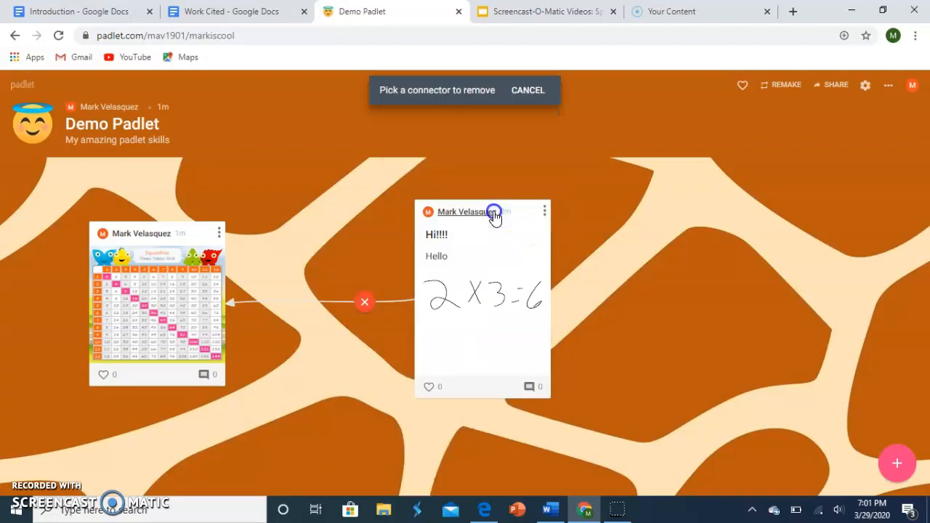
click(363, 302)
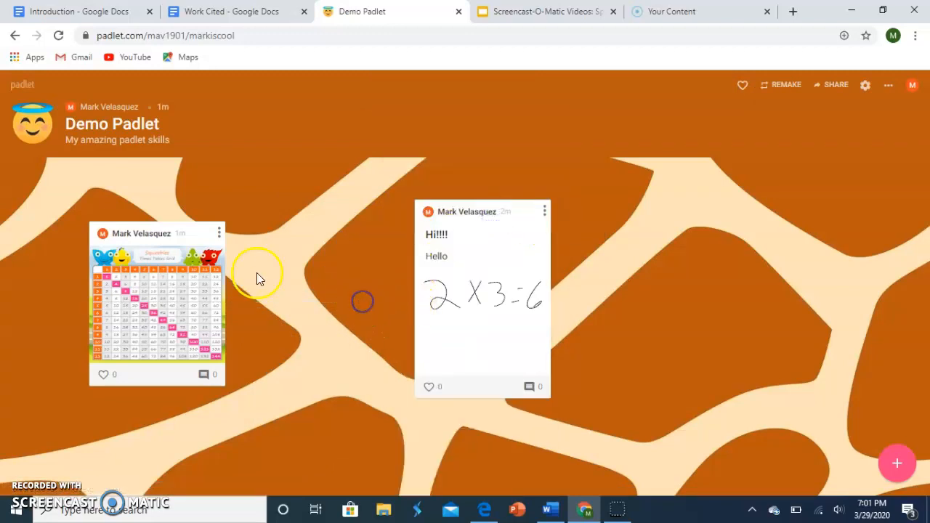
Step: Connect the times table post to the "Hi!!!!" post without a label, and disconnect them again
click(219, 232)
click(182, 212)
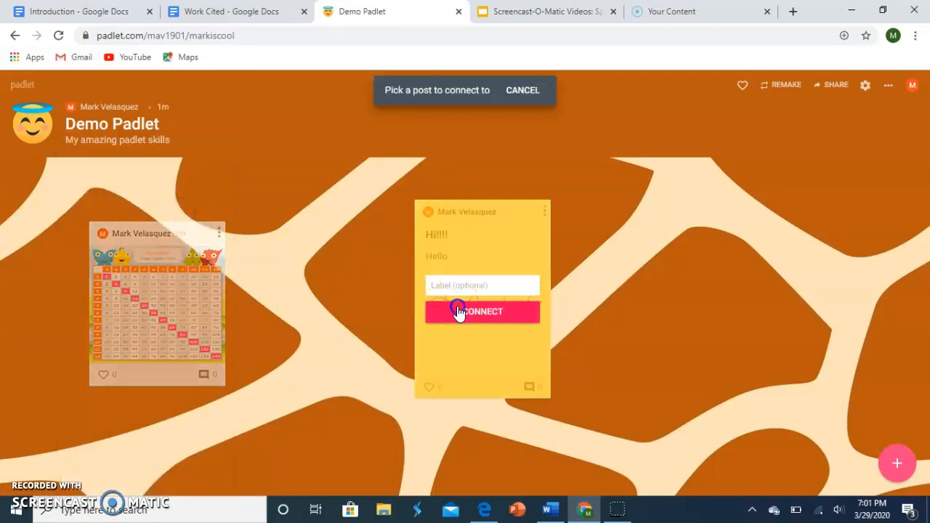
click(456, 311)
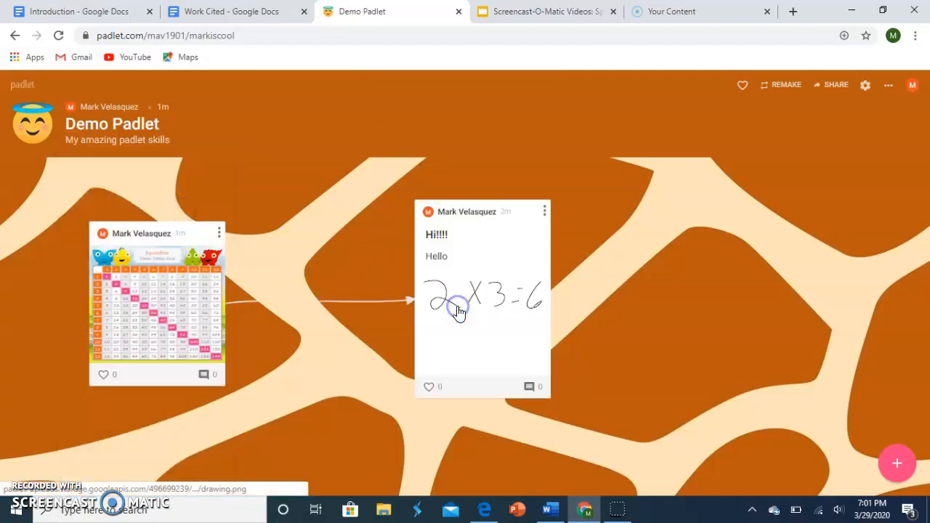
click(219, 232)
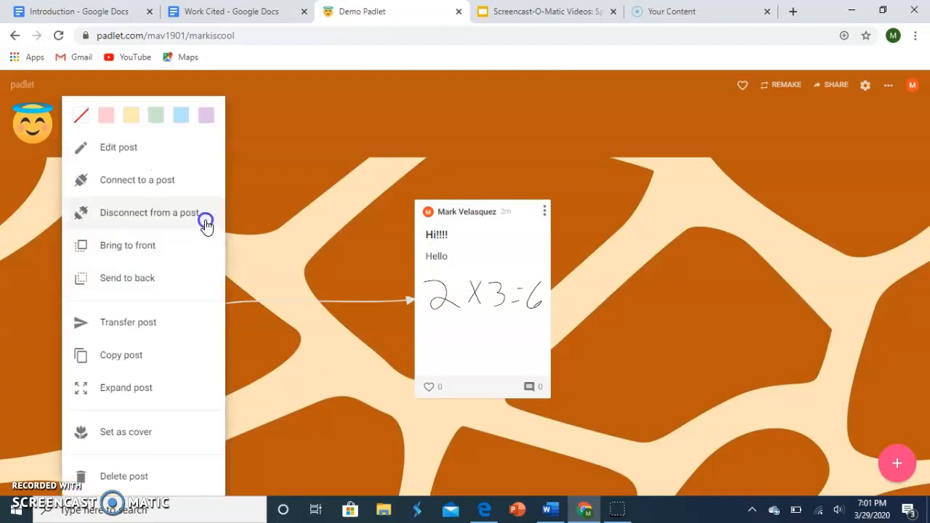
click(203, 218)
click(276, 300)
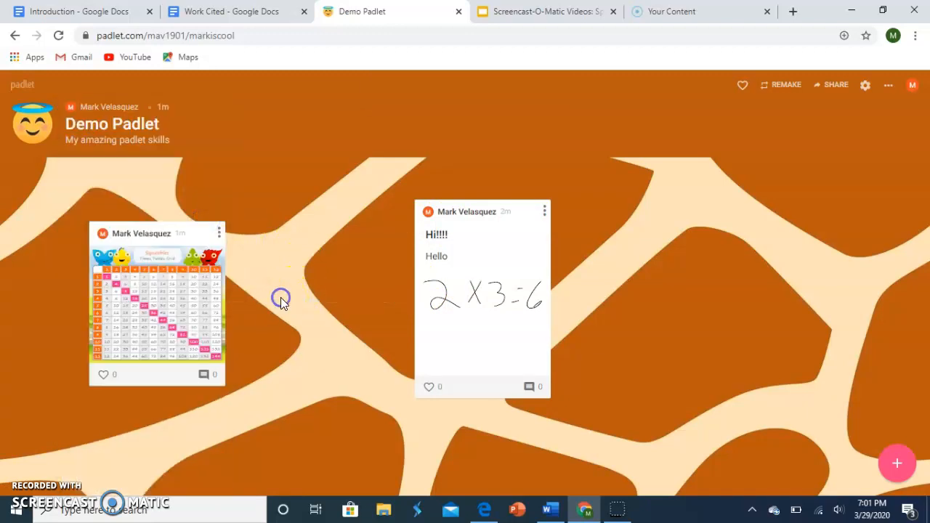
Step: Set the color of the "Hi!!!!" post to blue
click(546, 213)
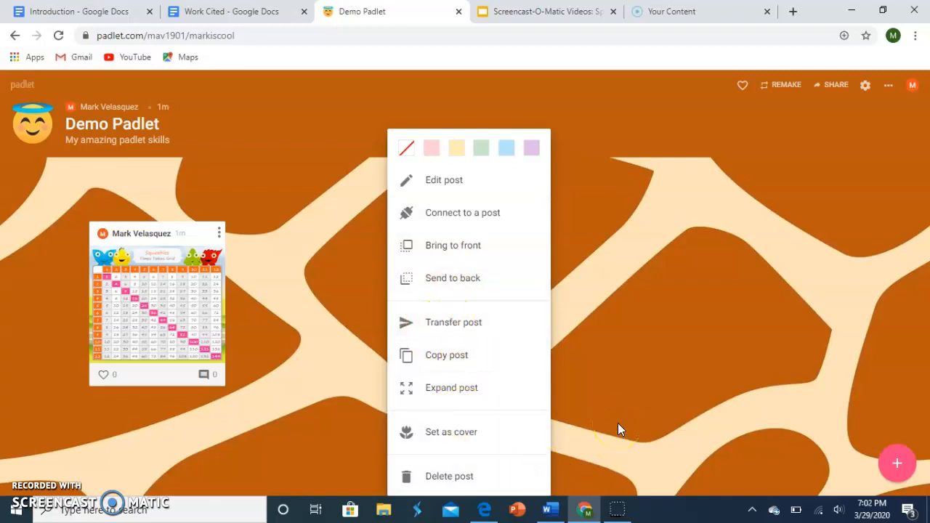
click(507, 149)
click(640, 223)
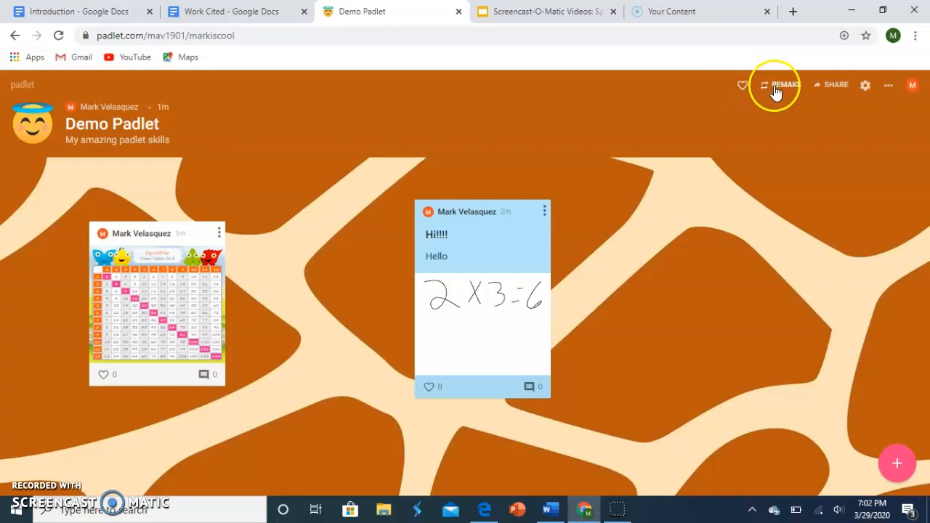
Step: Change the visitor permissions in the padlet's privacy settings to Can read
click(835, 86)
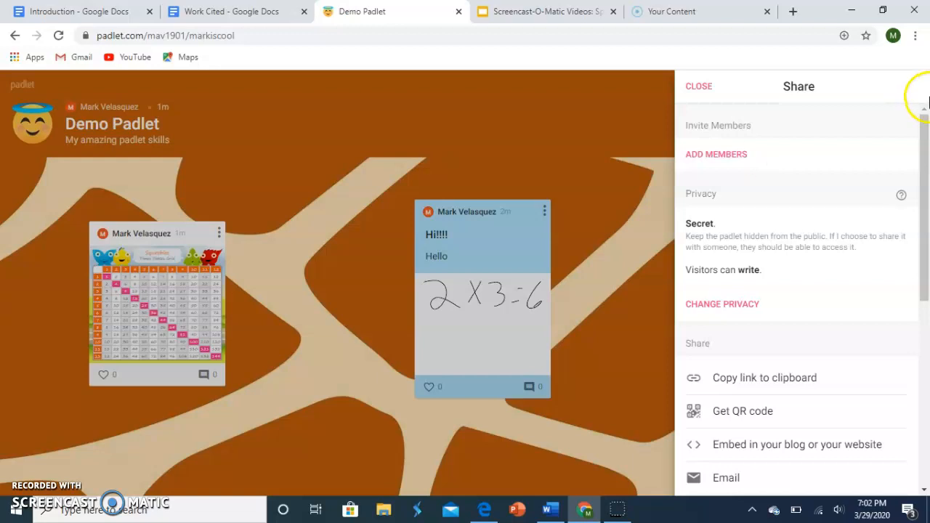
drag(922, 136, 920, 153)
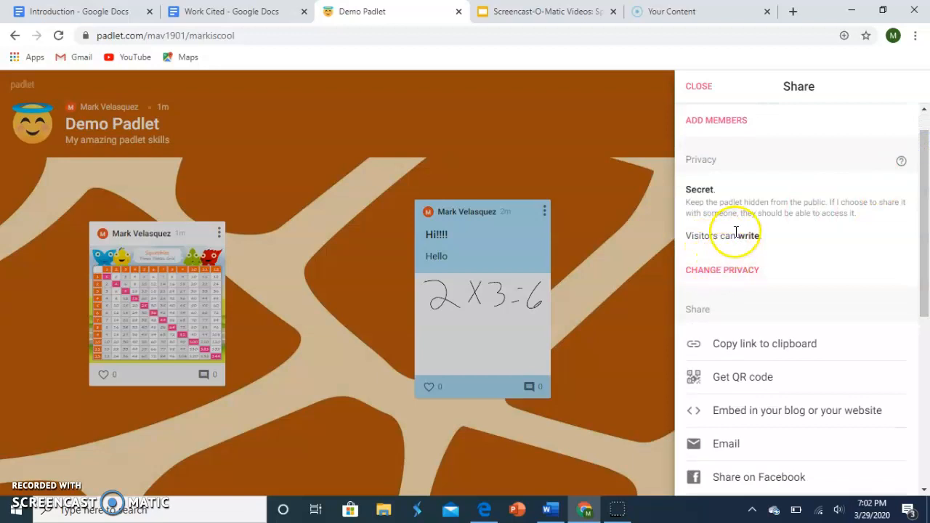
click(737, 269)
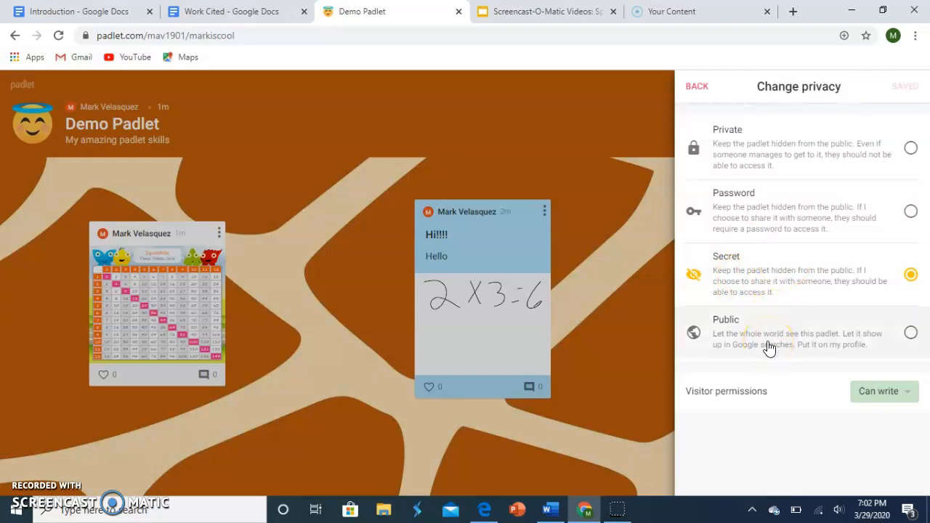
click(881, 391)
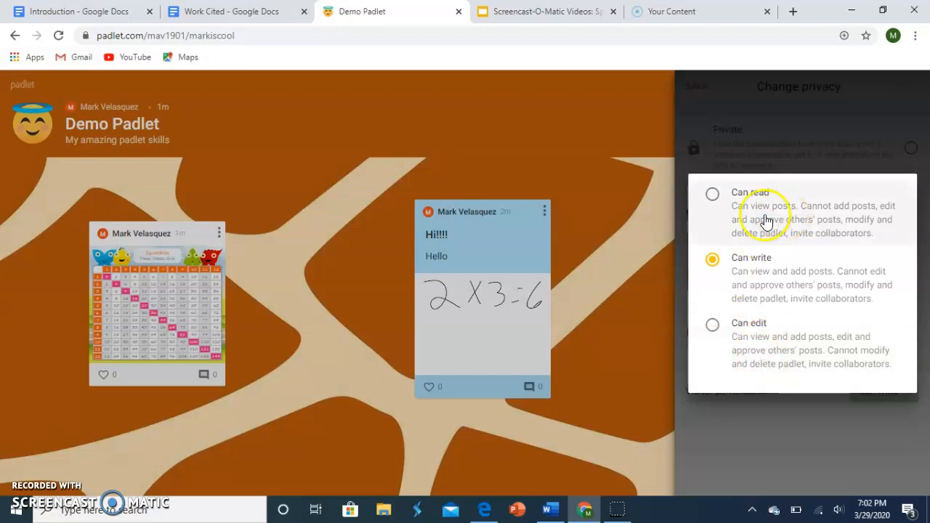
click(755, 194)
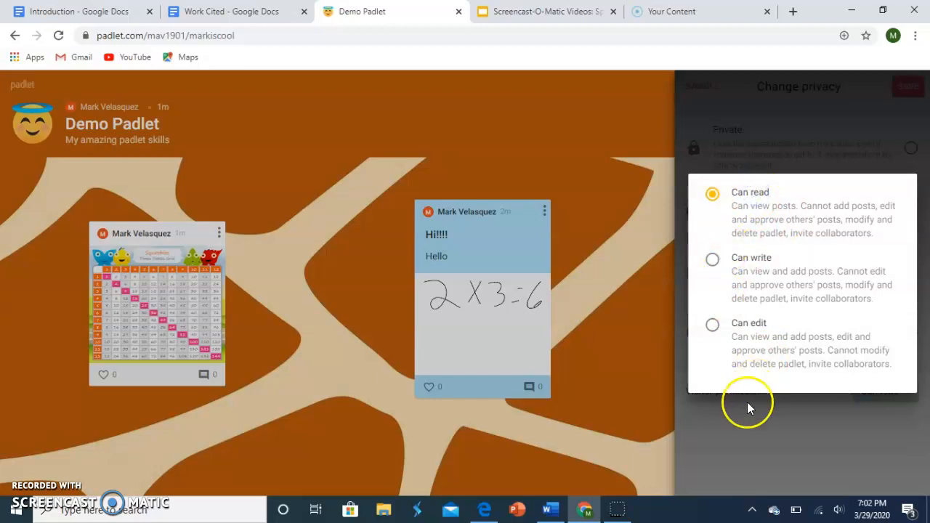
click(741, 440)
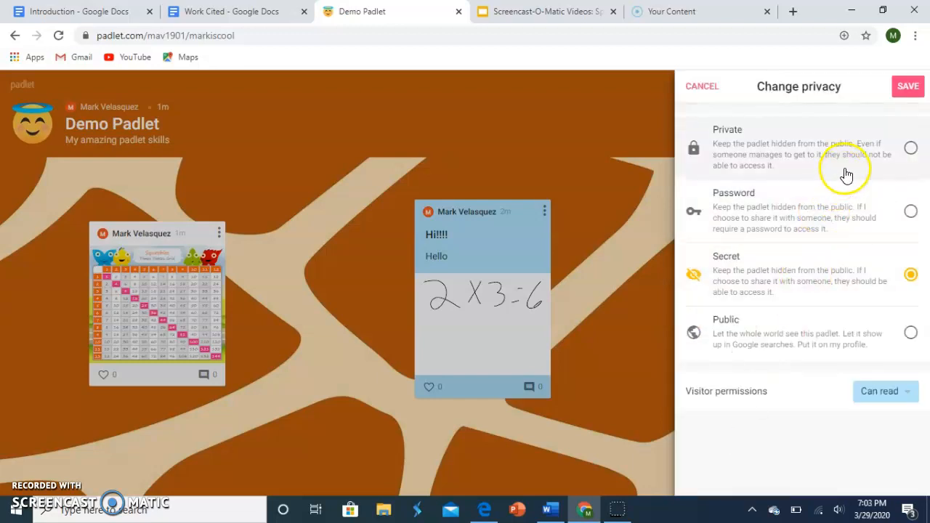
Step: Set the padlet's privacy to Password, enter the access password, save the change, and return to the sharing options
click(839, 211)
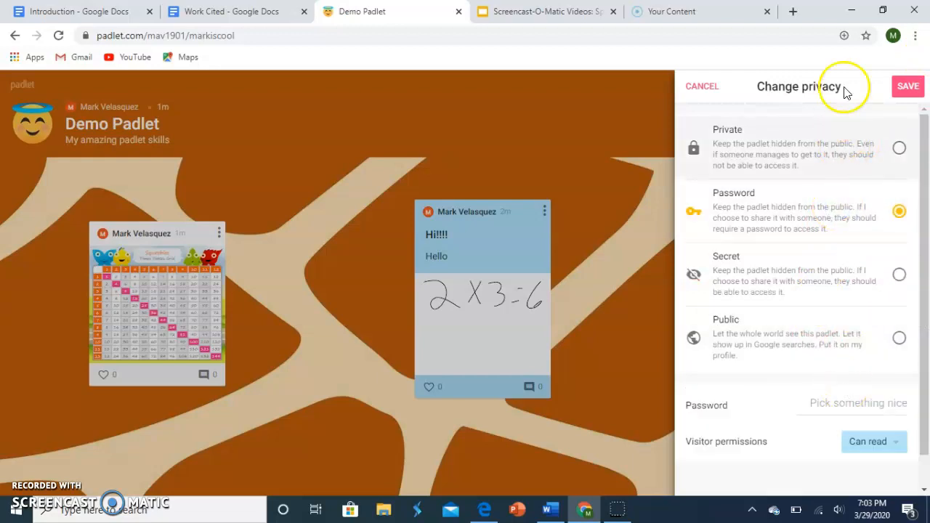
click(821, 399)
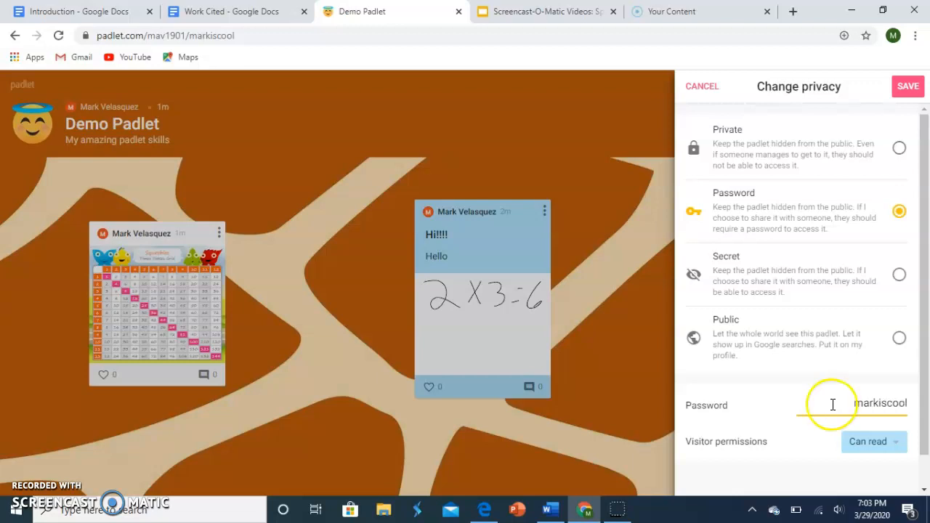
click(908, 88)
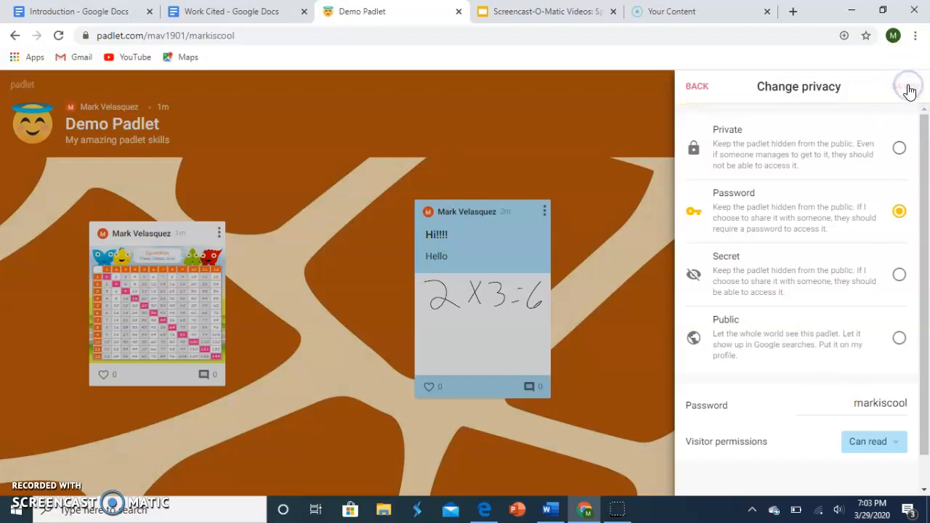
click(695, 87)
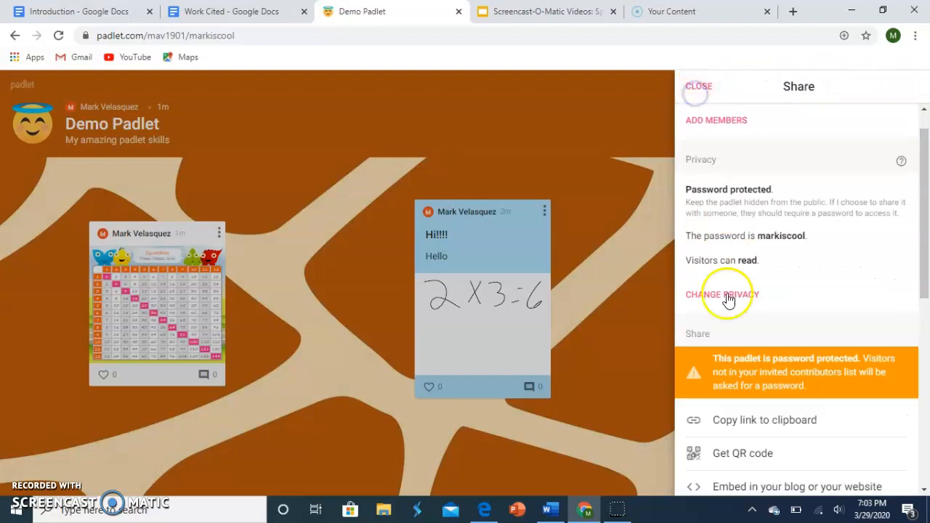
Step: Review the padlet's sharing and export options, and close the sharing settings
drag(925, 195, 894, 282)
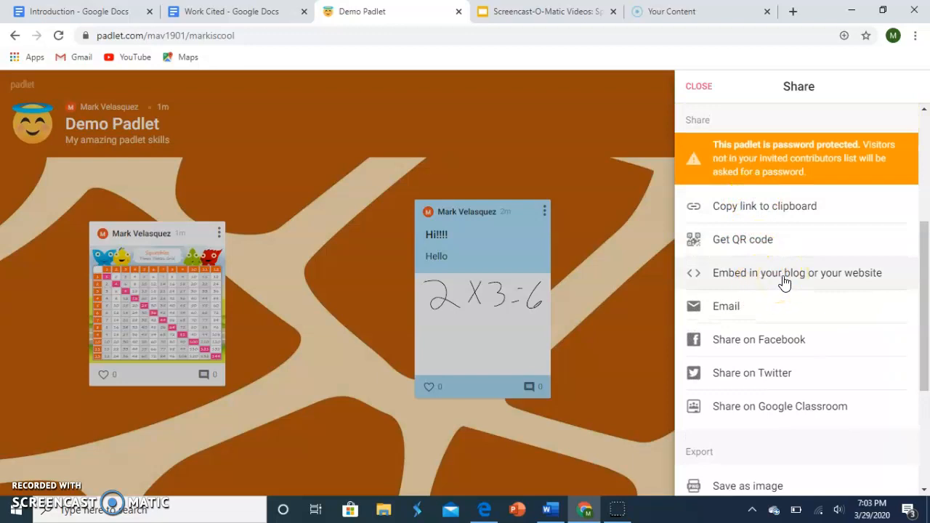
drag(922, 311, 926, 347)
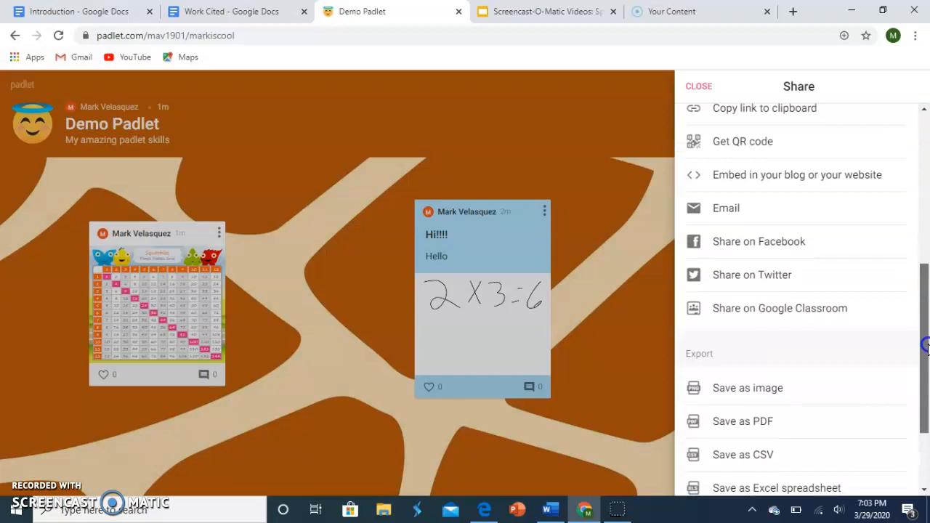
drag(926, 348, 925, 388)
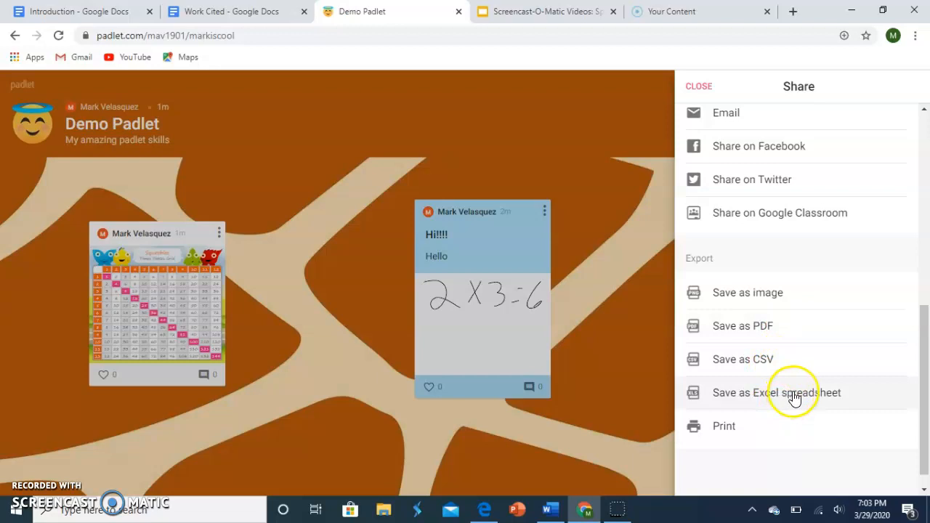
drag(928, 351, 909, 185)
click(695, 85)
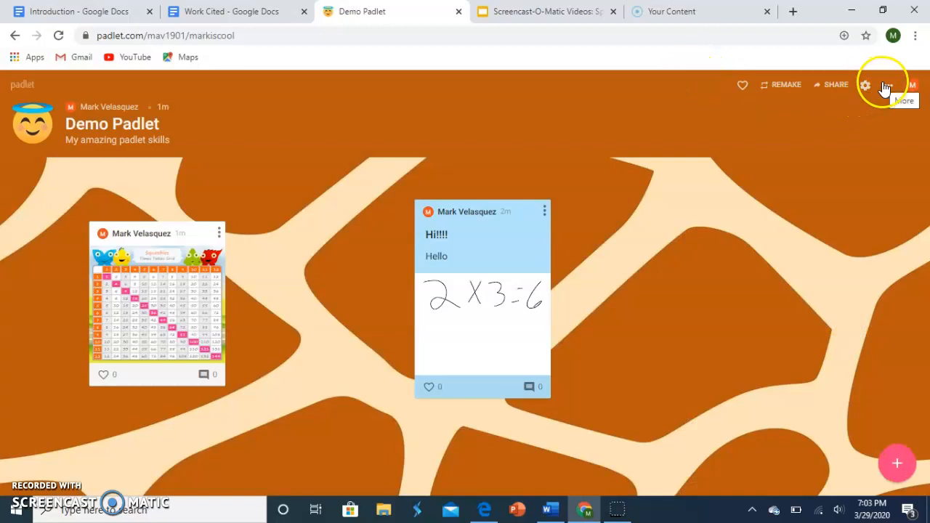
Step: Change the padlet's format to Stream
click(886, 88)
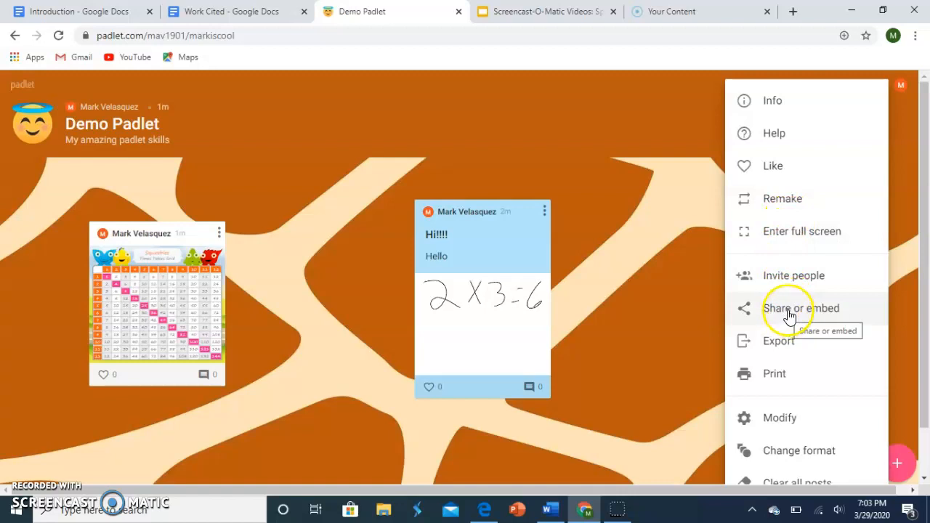
click(791, 448)
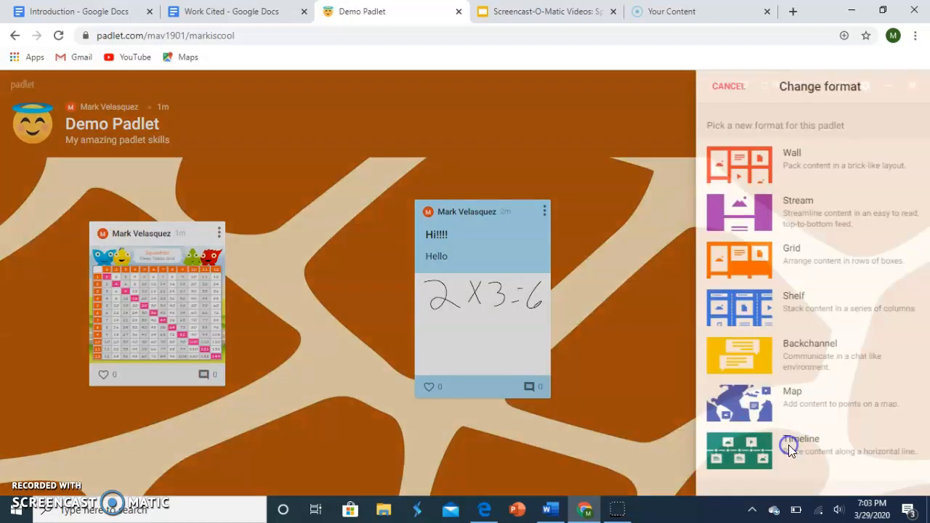
mouse_move(926, 181)
mouse_down()
mouse_move(926, 255)
mouse_move(927, 195)
mouse_up()
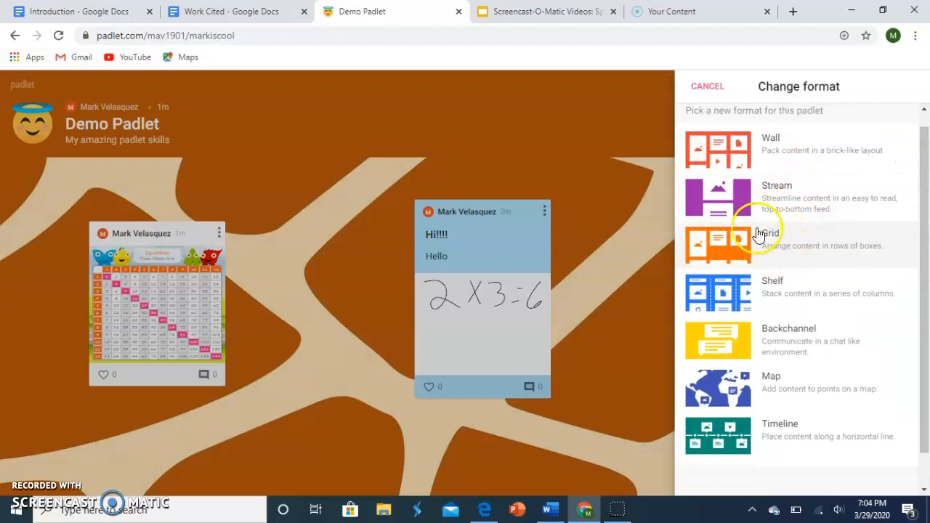
click(768, 188)
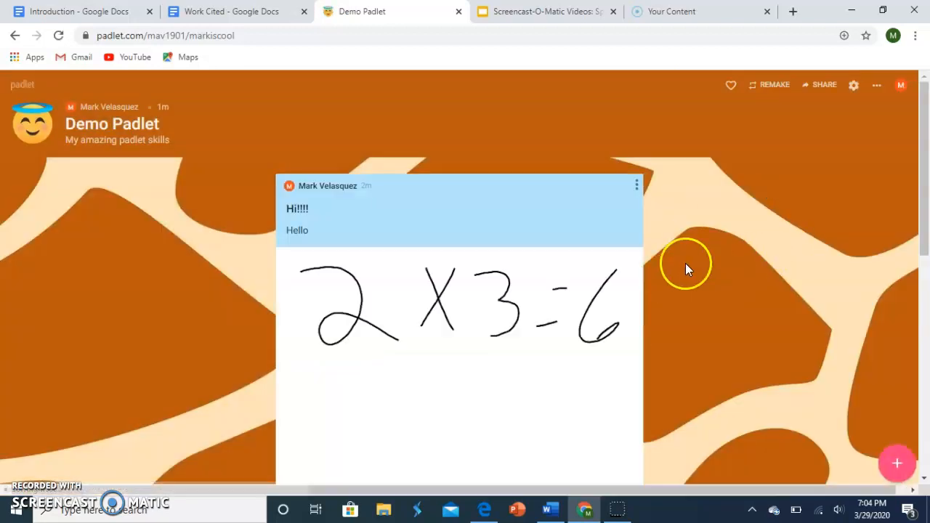
mouse_move(927, 182)
mouse_down()
mouse_move(928, 411)
mouse_move(920, 150)
mouse_move(919, 158)
mouse_up()
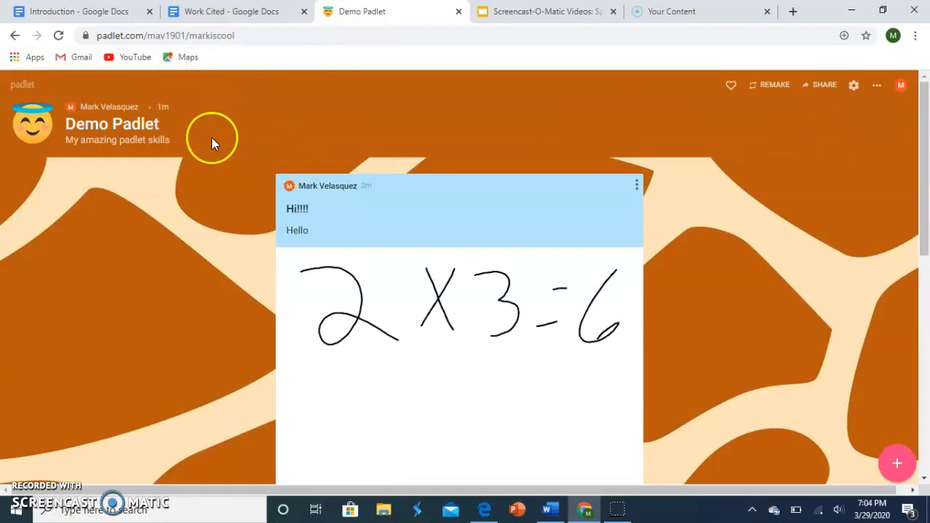
Step: Go to the dashboard, look through the Made, Shared, Liked and Archived padlets, and check the new folder option without upgrading
click(18, 85)
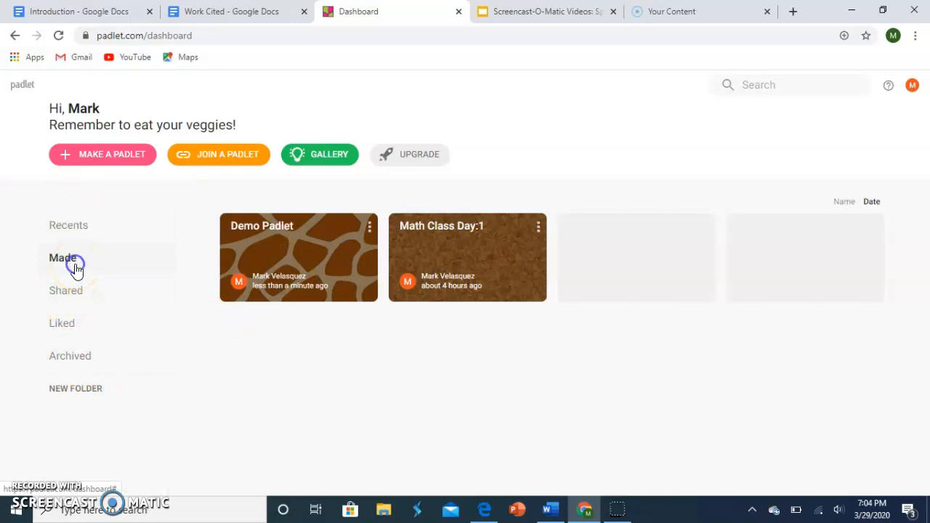
click(72, 296)
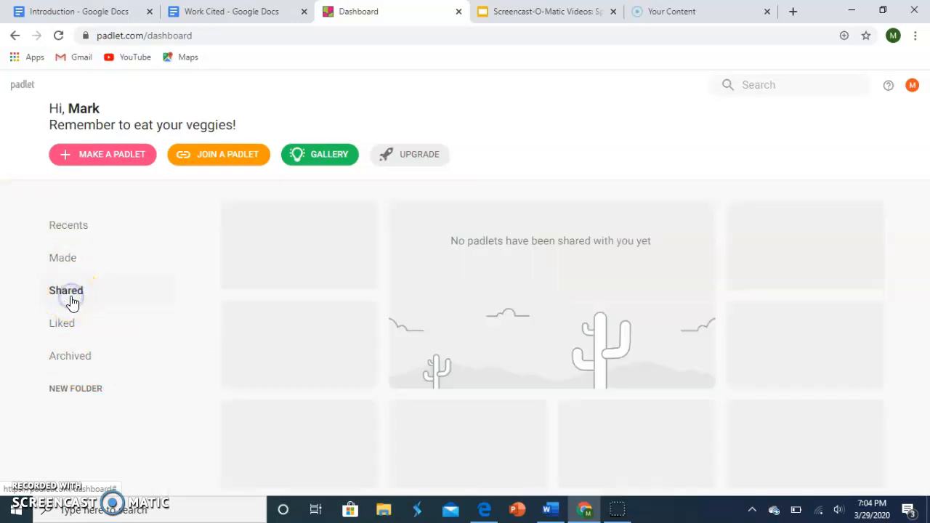
click(69, 325)
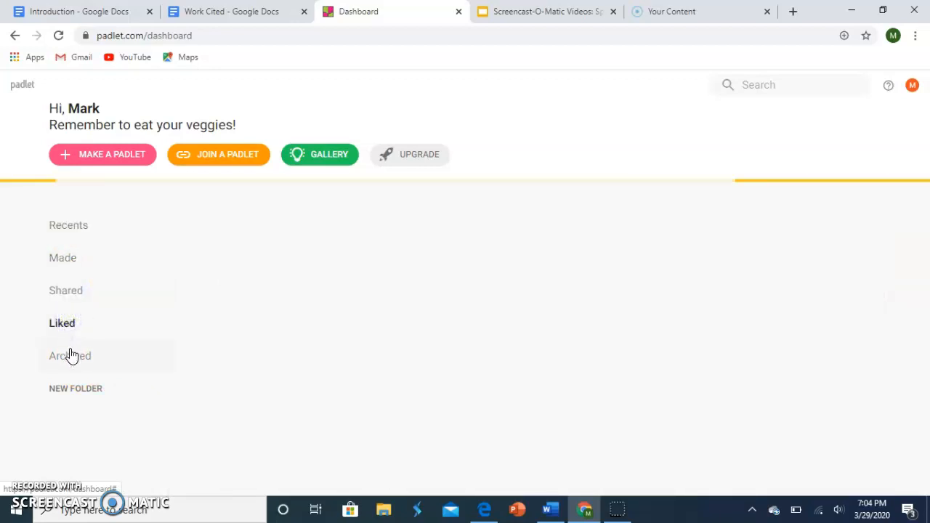
click(70, 355)
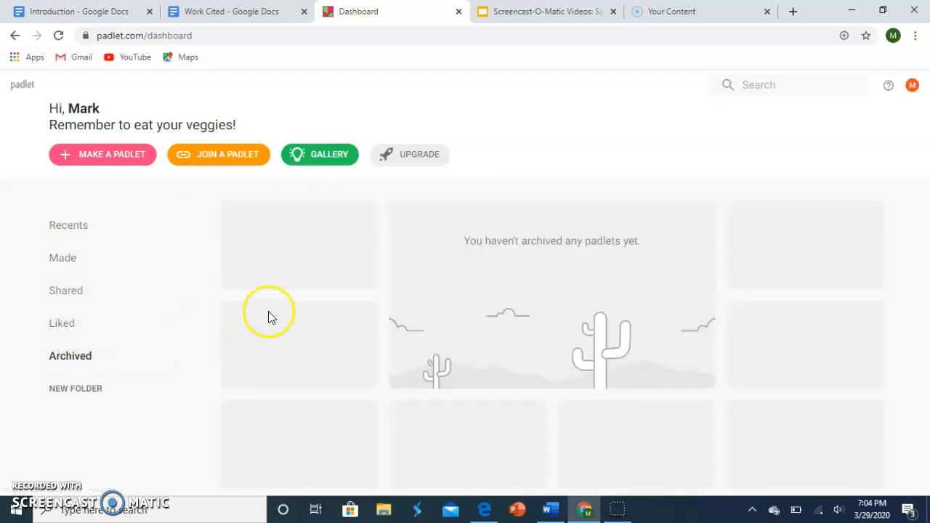
click(80, 391)
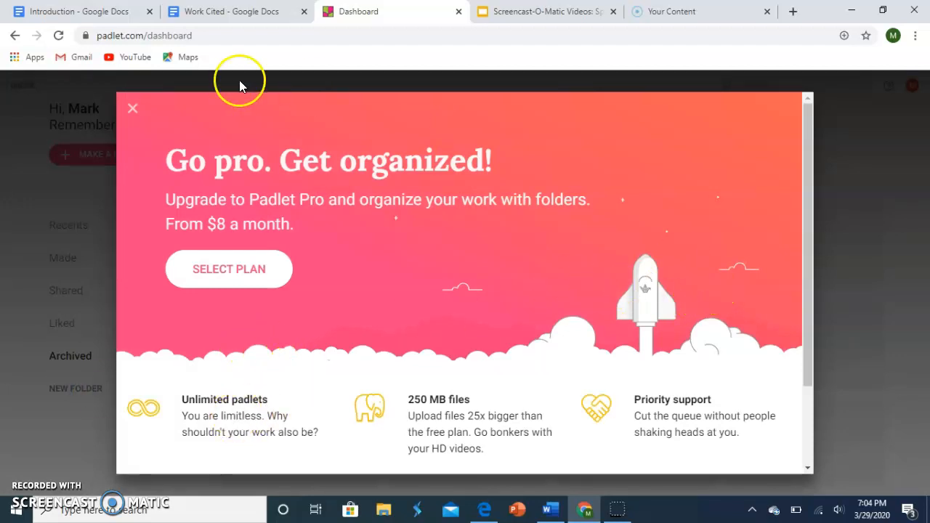
click(133, 110)
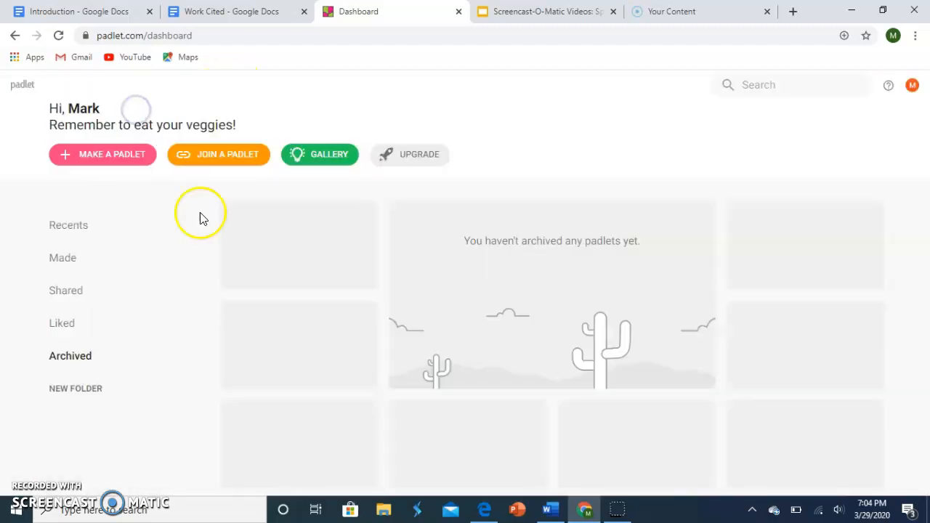
Step: Switch to the Work Cited document in Google Docs and place the cursor on the empty line below the Padlet citation
click(207, 11)
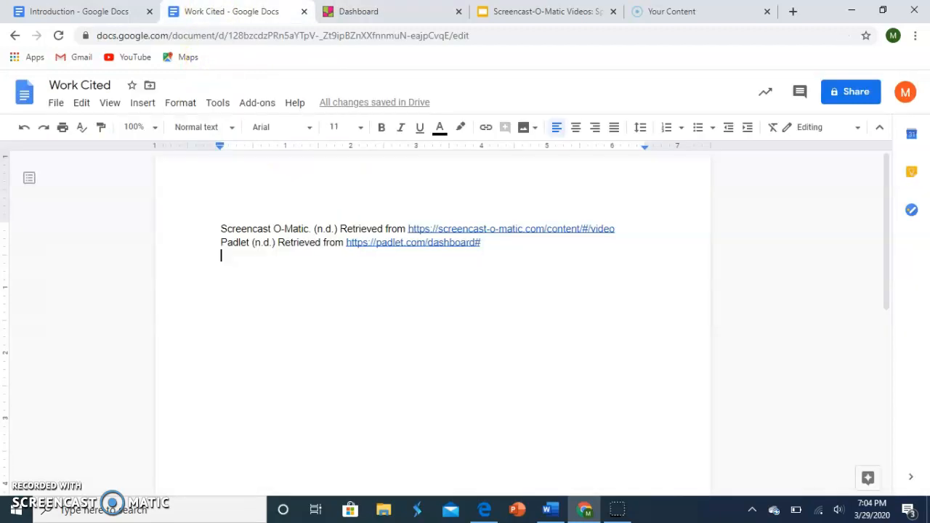
click(226, 255)
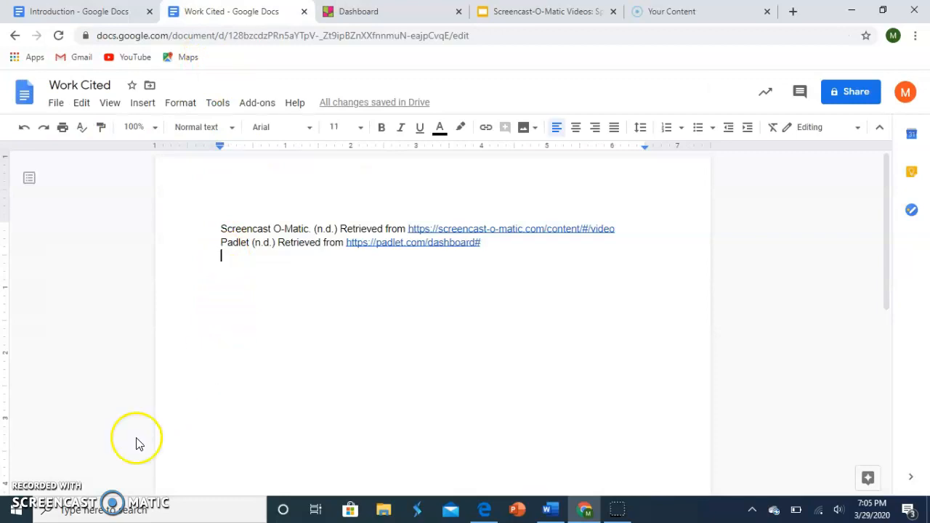